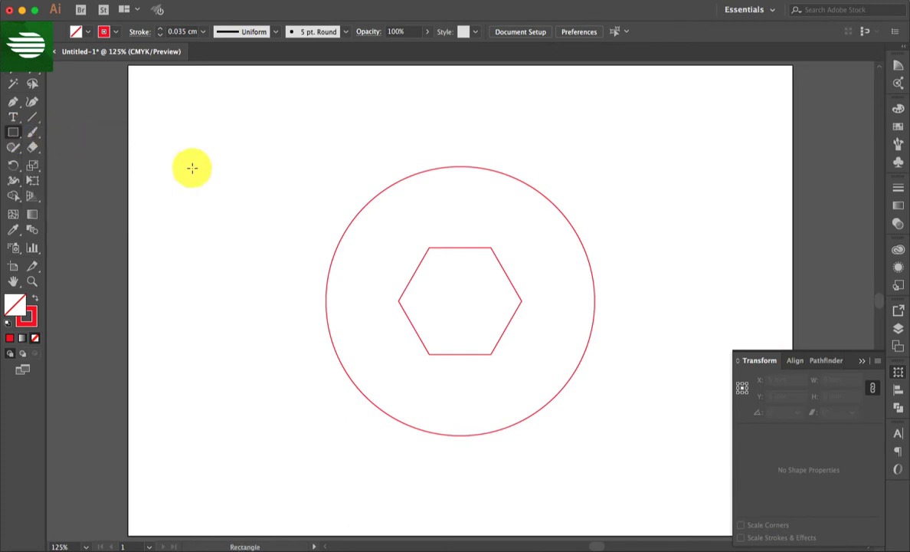
- Create a rectangle 2 mm wide and 145 mm high across the hexagon's centre and rotate it 30°
left_click(303, 224)
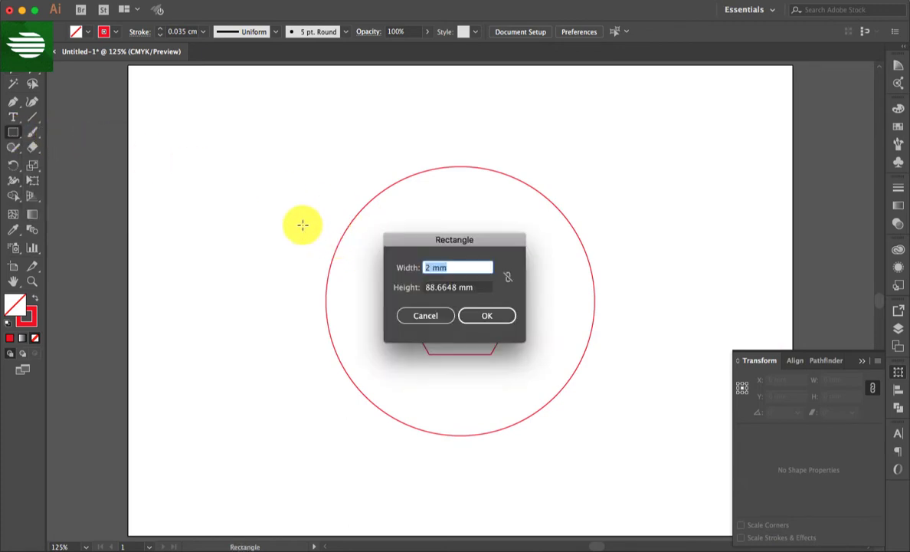
key("Tab")
type("145")
key("Return")
key("v")
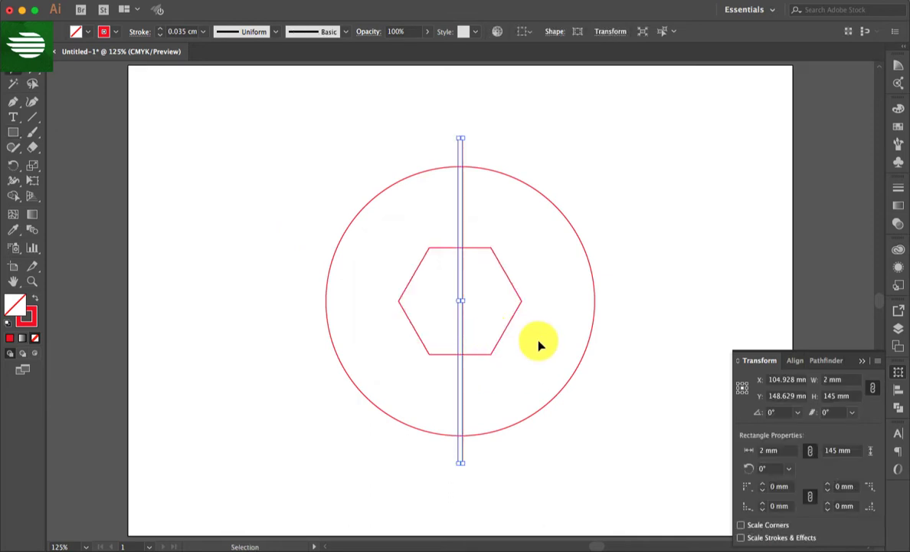
left_click(799, 413)
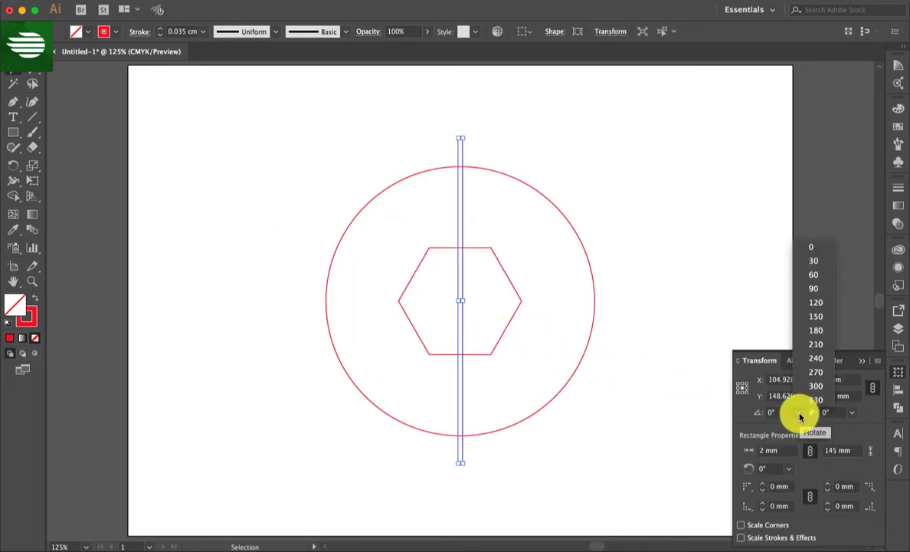
left_click(814, 261)
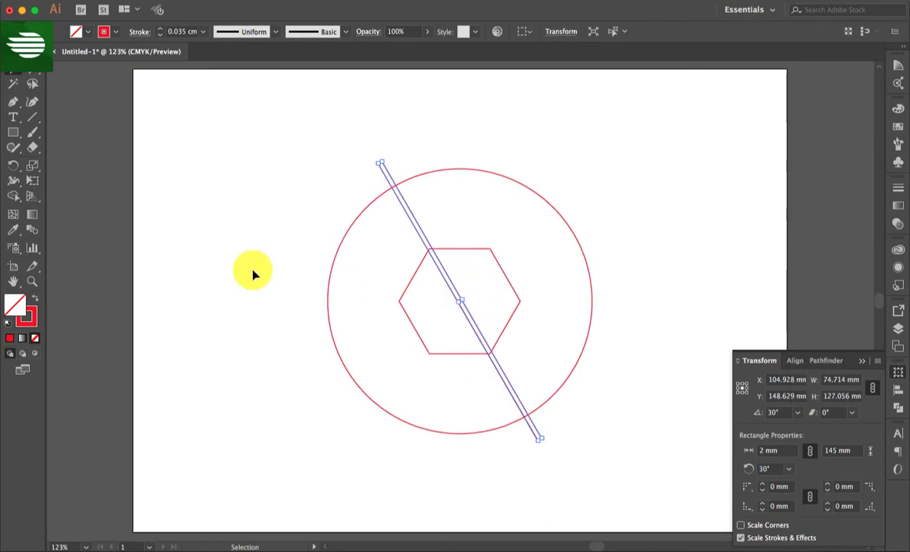
- Snap the rotated bar against the outside of the hexagon's upper-right side and place a copy along the opposite lower-left side
left_click(32, 281)
left_click_drag(374, 225, 528, 384)
key("v")
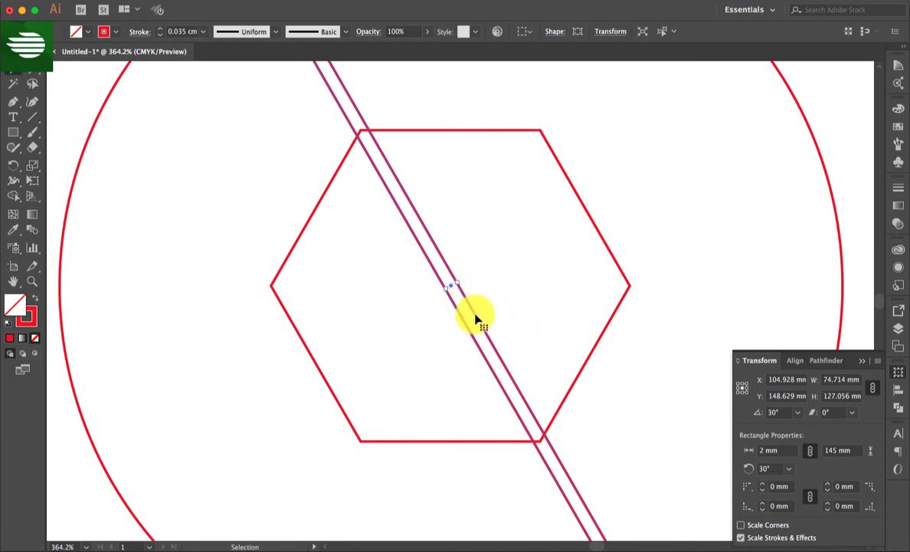
left_click_drag(475, 317, 648, 296)
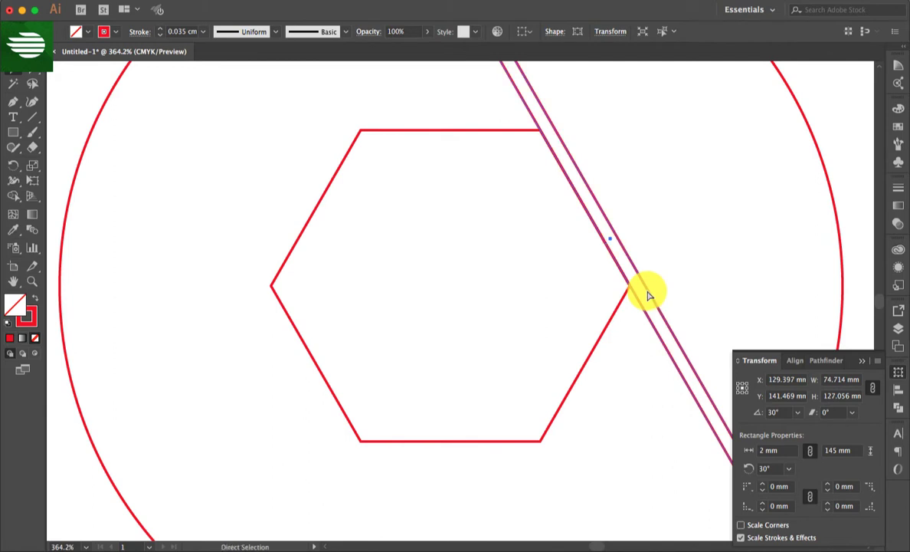
key("super+0")
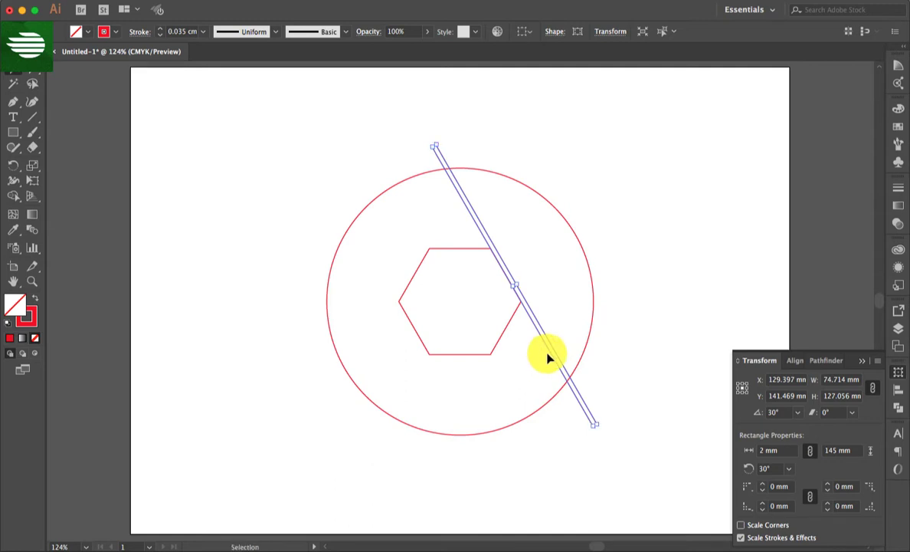
left_click_drag(548, 355, 449, 396)
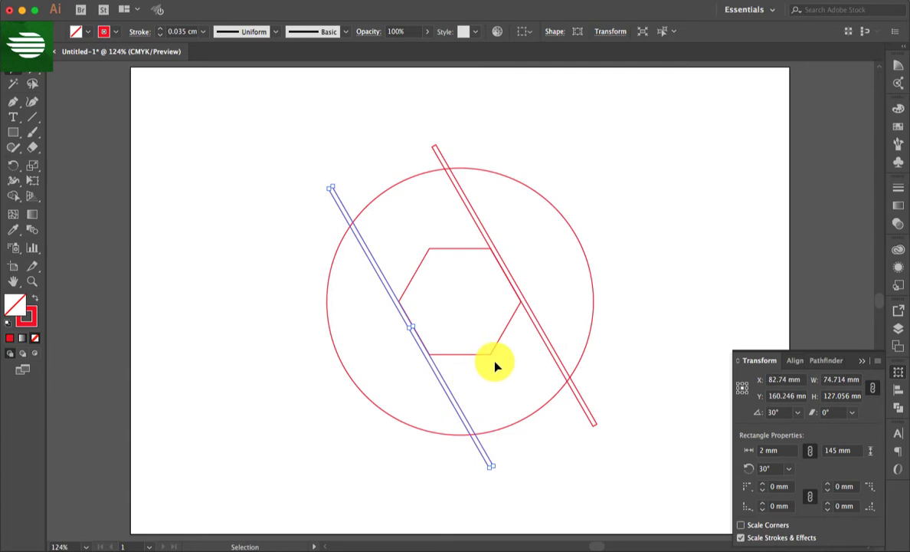
left_click(494, 367)
- Scale a copy of the circle outward from its centre to a diameter of about 175 mm
left_click(580, 244)
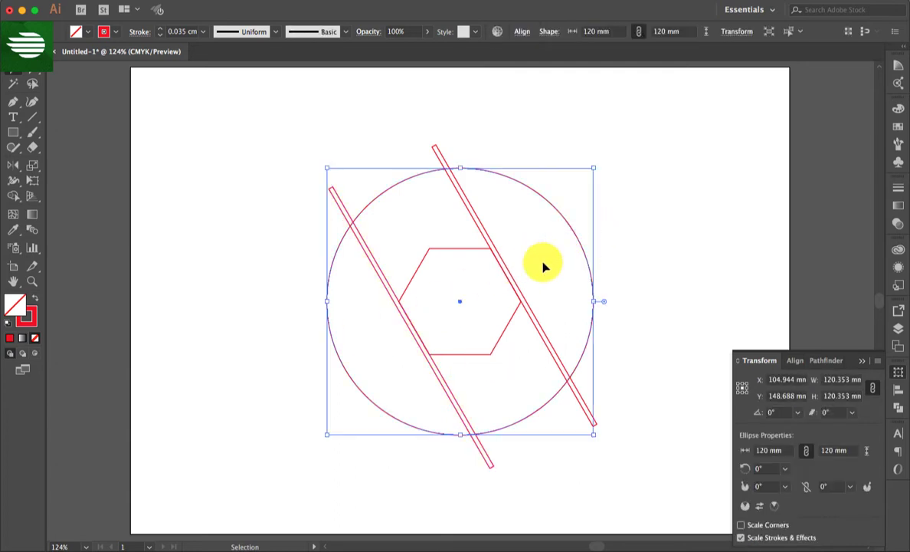
key("a")
key("v")
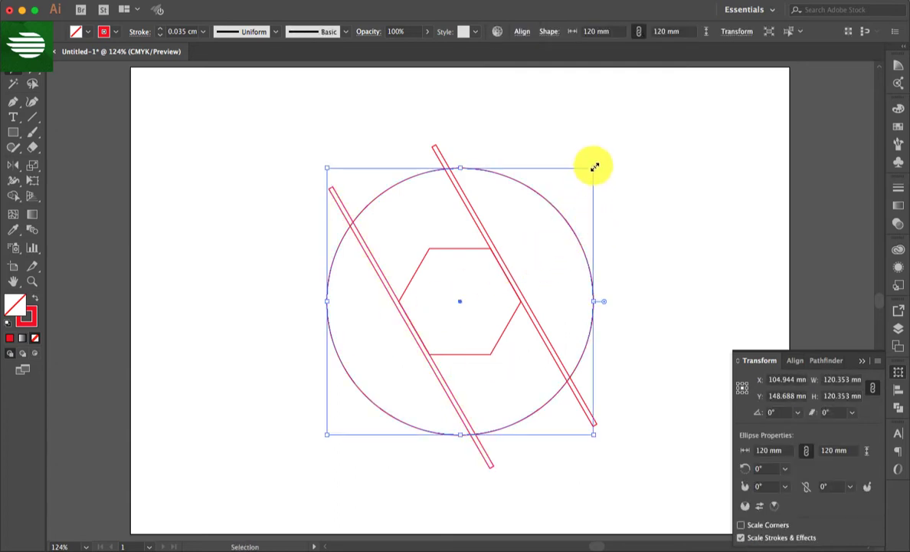
left_click_drag(594, 166, 664, 109)
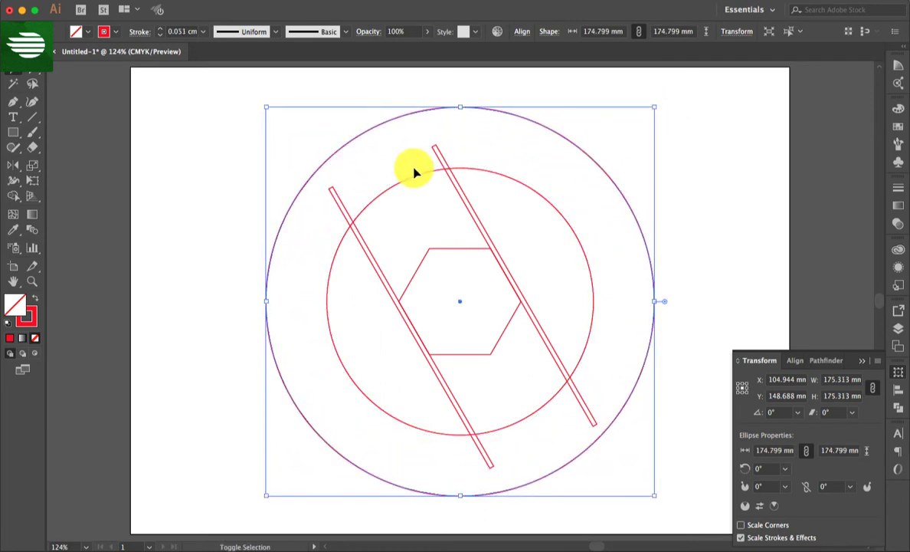
- Reflect a copy of the two diagonal bars and the outer circle across the vertical axis through the centre
left_click(444, 161)
left_click(333, 190, "shift")
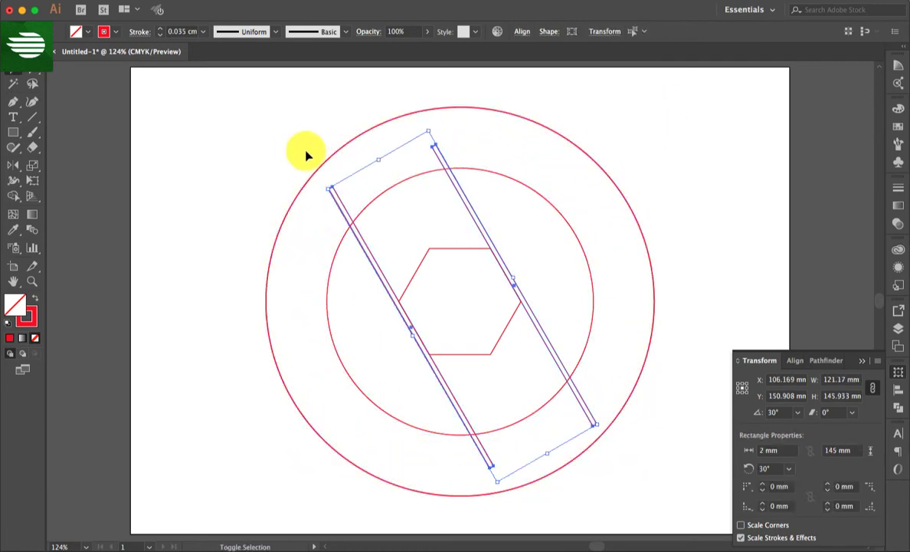
left_click(325, 165, "shift")
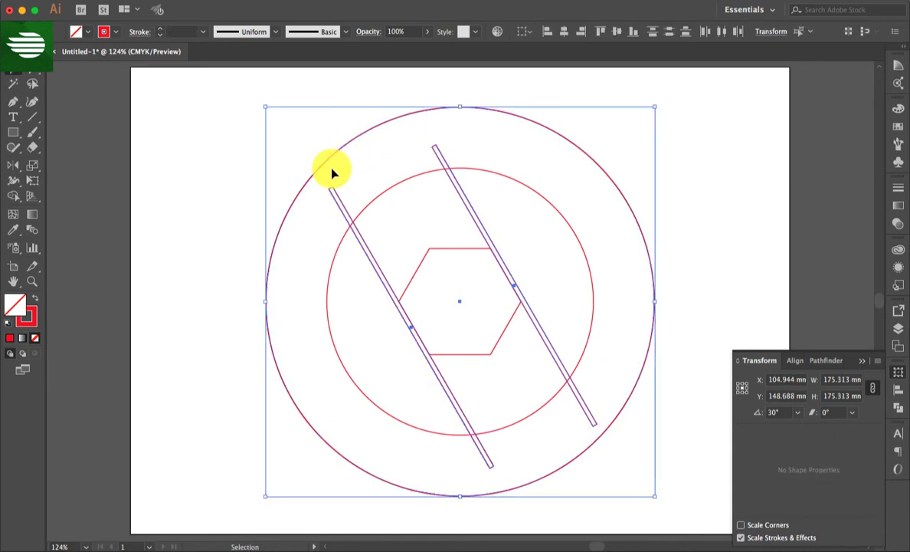
key("o")
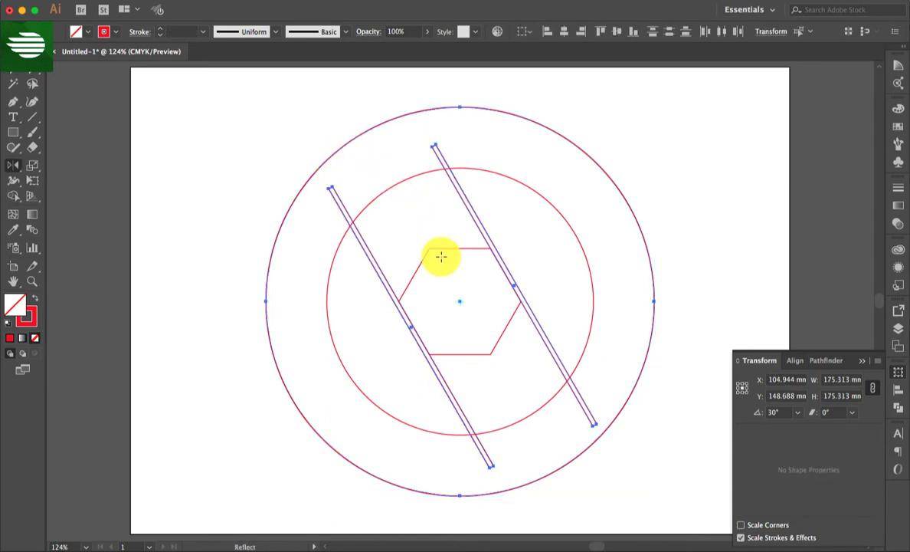
left_click_drag(414, 282, 494, 272)
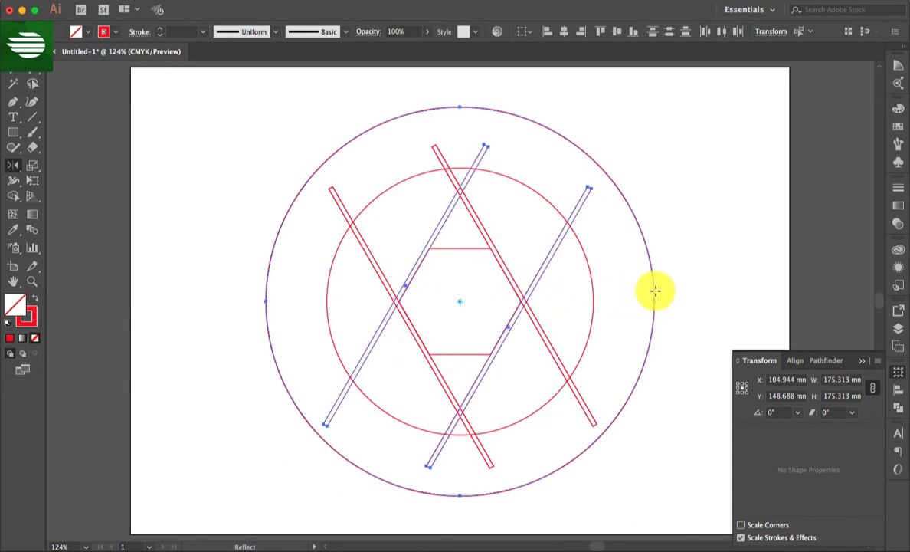
key("v")
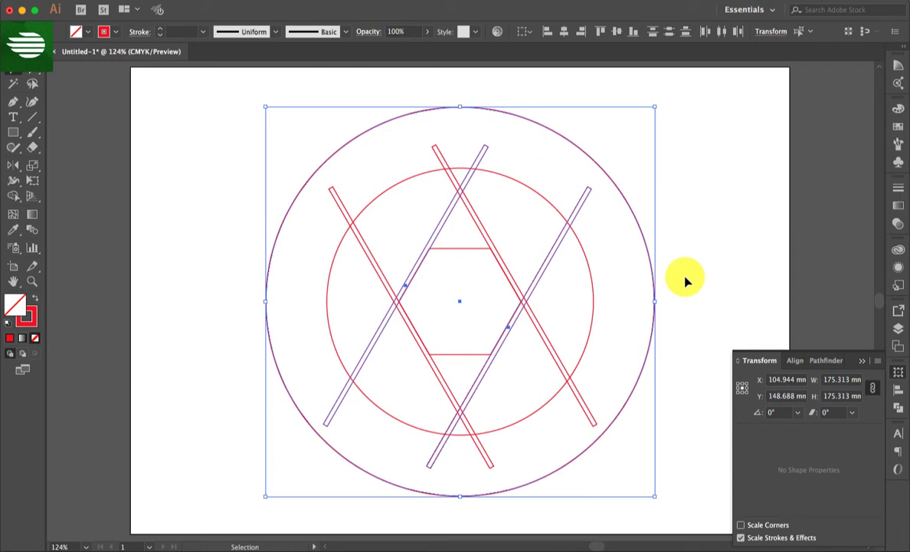
- Rotate a copy of the reflected bars and outer circle by 120° to add bars along the hexagon's horizontal sides
left_click(798, 412)
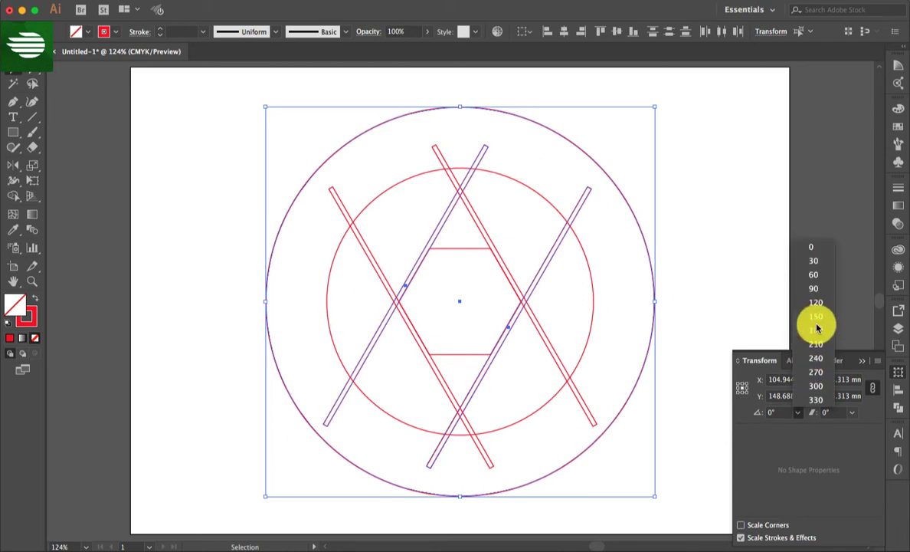
left_click(819, 303)
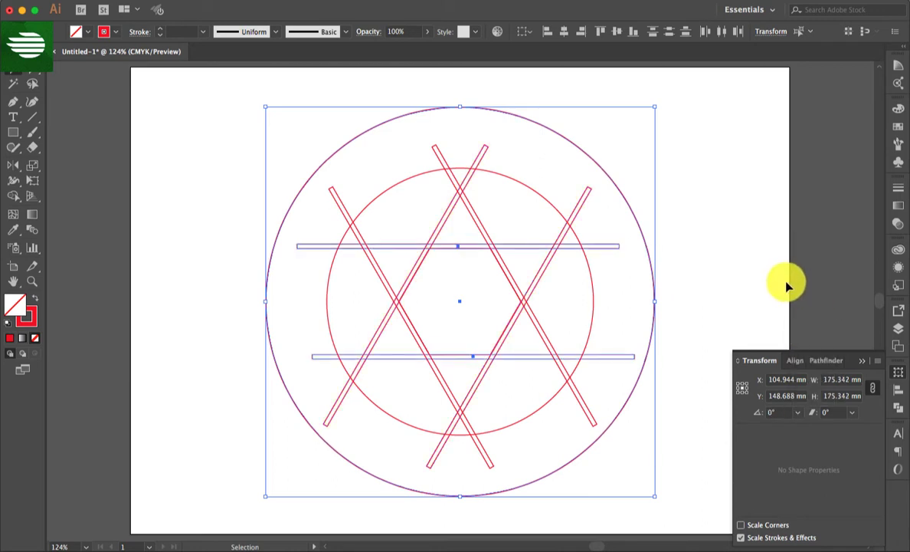
left_click(732, 272)
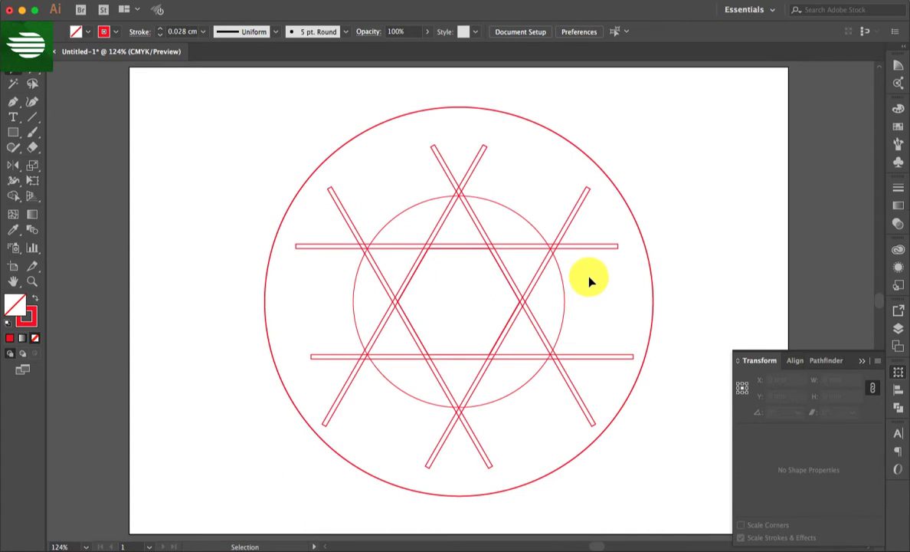
key("z")
left_click_drag(528, 219, 583, 289)
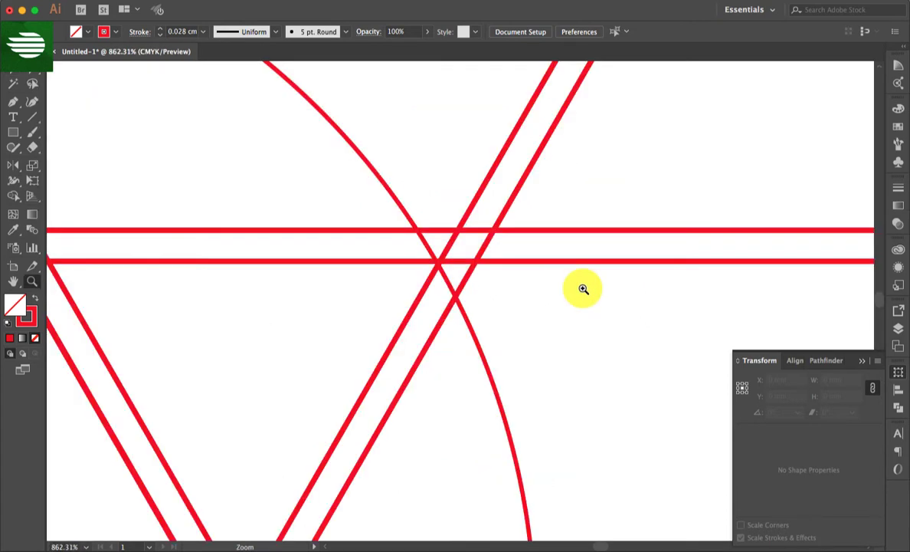
double_click(14, 281)
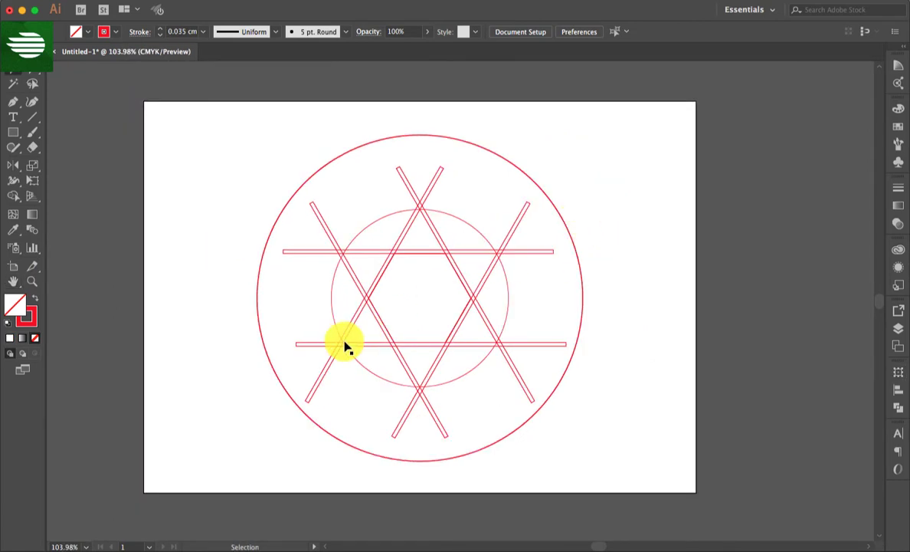
- Widen a copy of the hexagon's upper-left bar outward and subtract it from the lower-left bar with Minus Front
left_click(380, 274)
key("a")
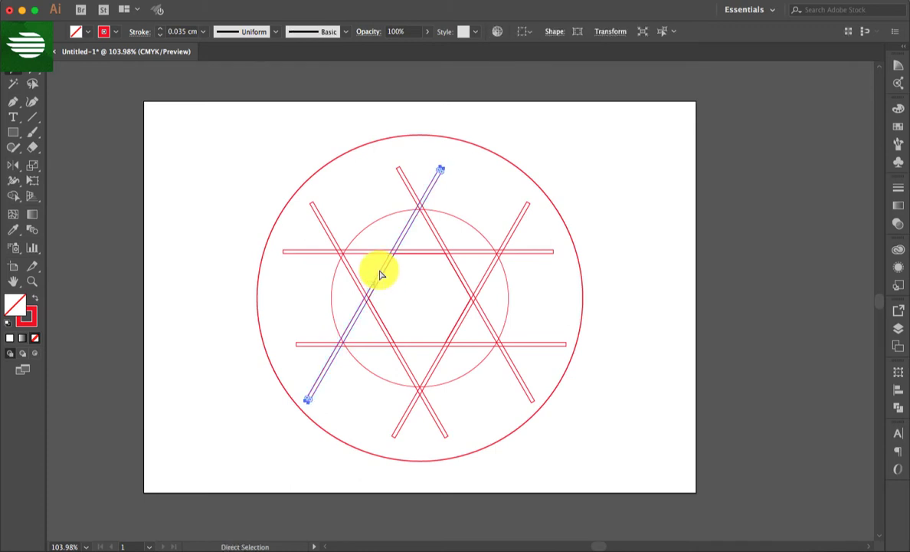
key("v")
left_click_drag(371, 285, 313, 182)
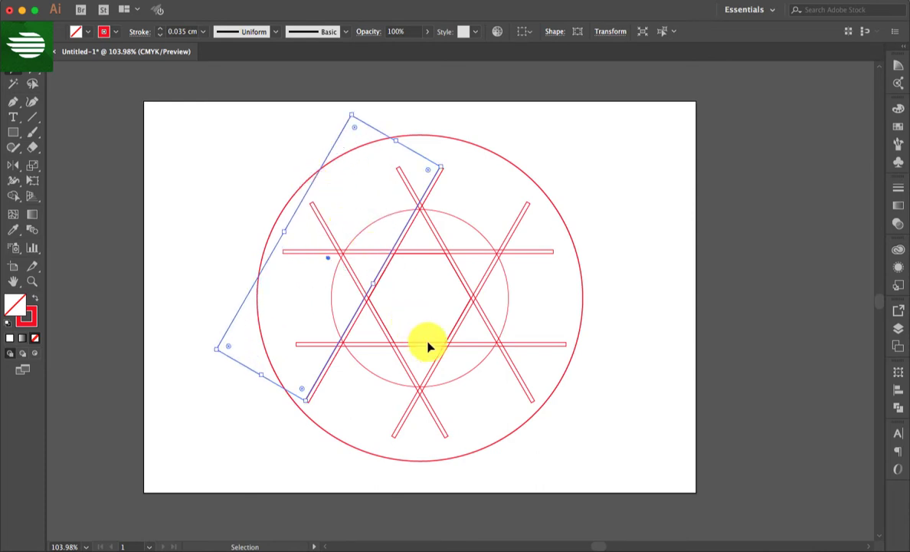
left_click(442, 426, "shift")
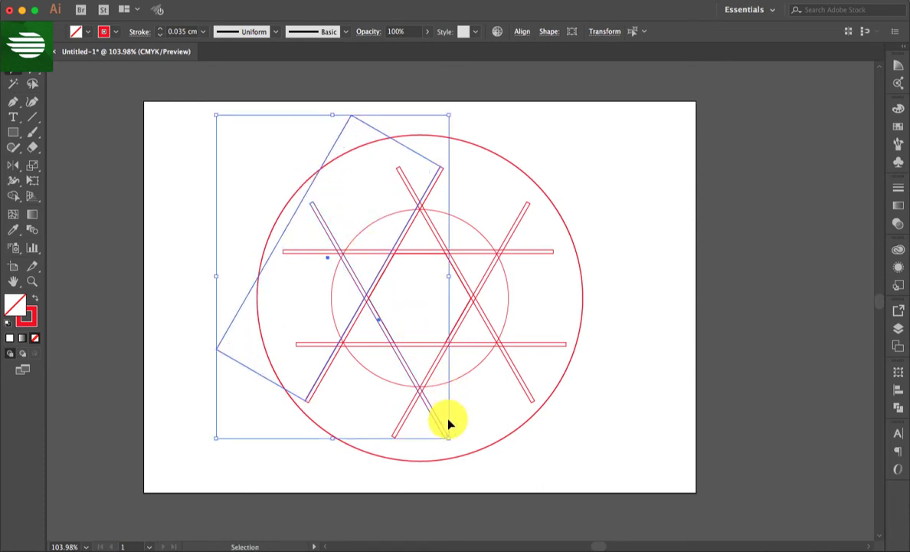
left_click(899, 409)
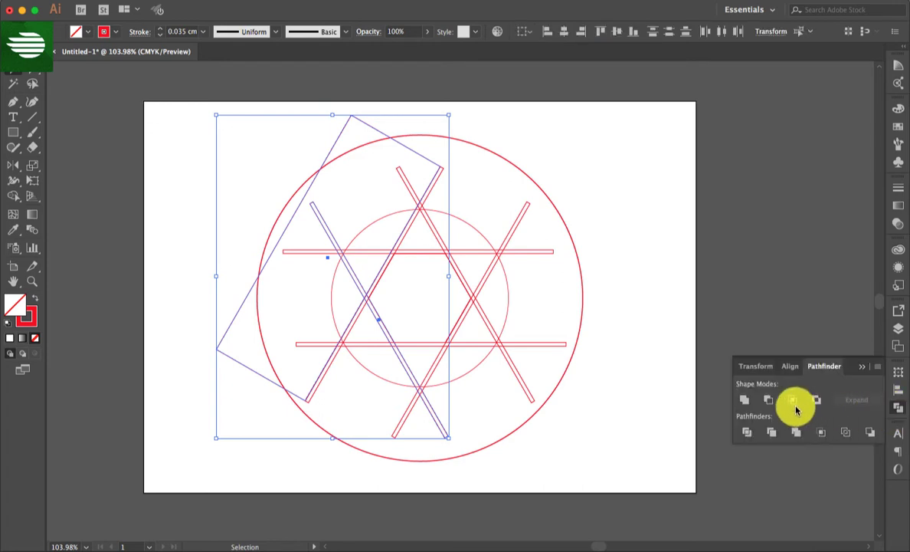
left_click(768, 399)
left_click(622, 426)
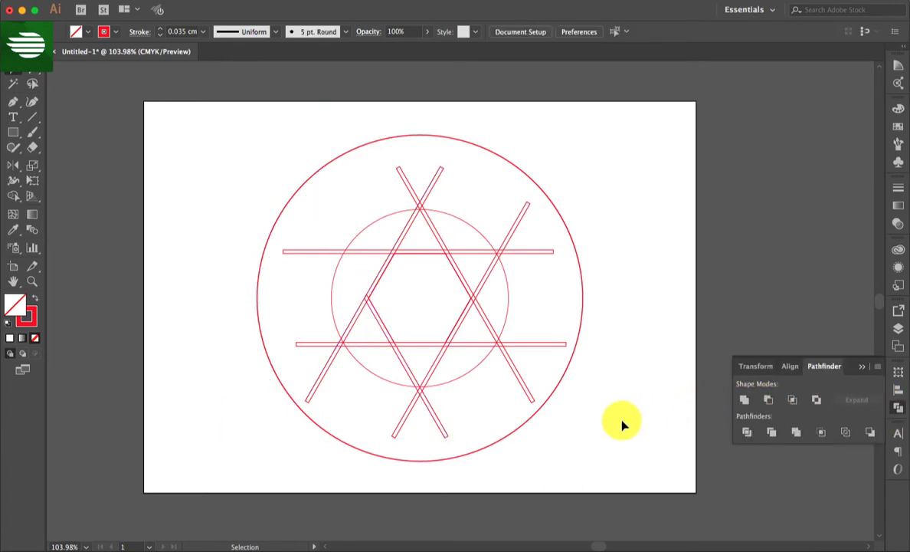
- Extend a copy of the upper horizontal bar upward and subtract it from the hexagon's upper-left bar with Minus Front
left_click(478, 252)
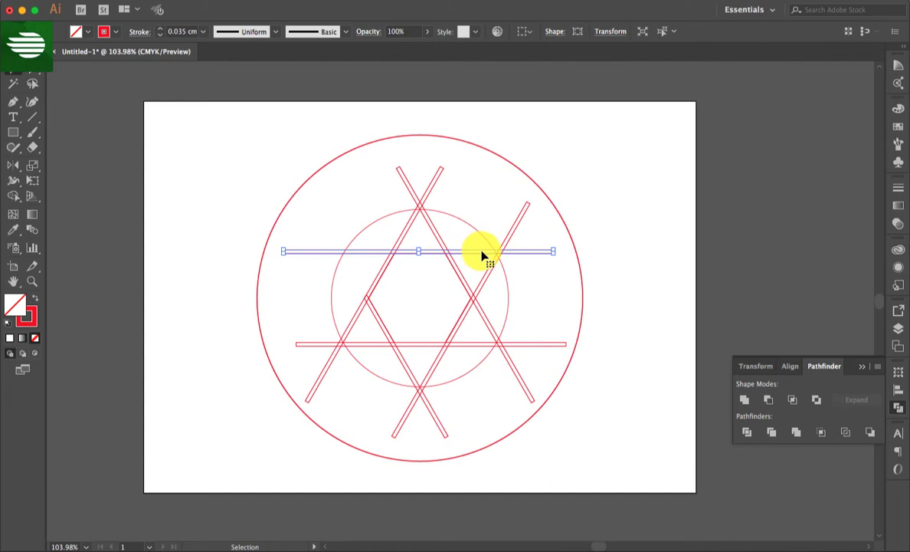
key("a")
key("v")
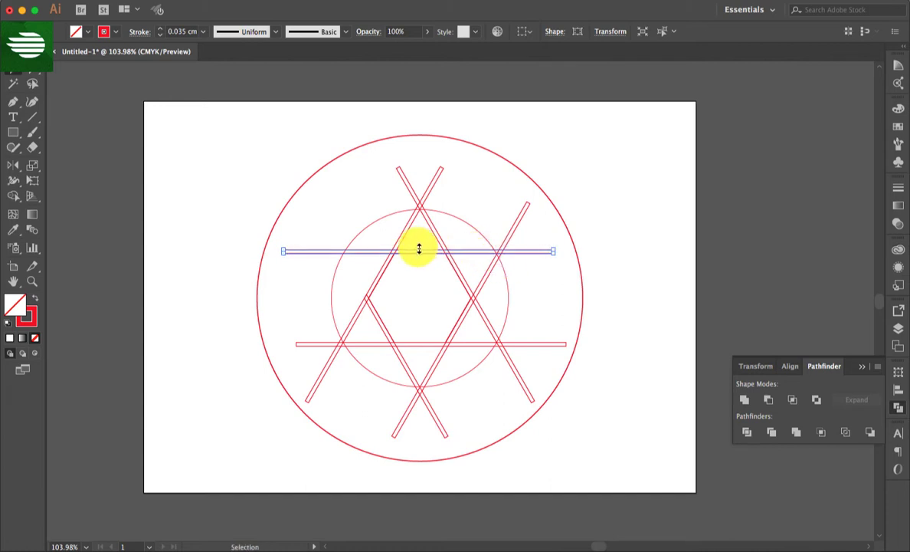
left_click_drag(419, 249, 441, 159)
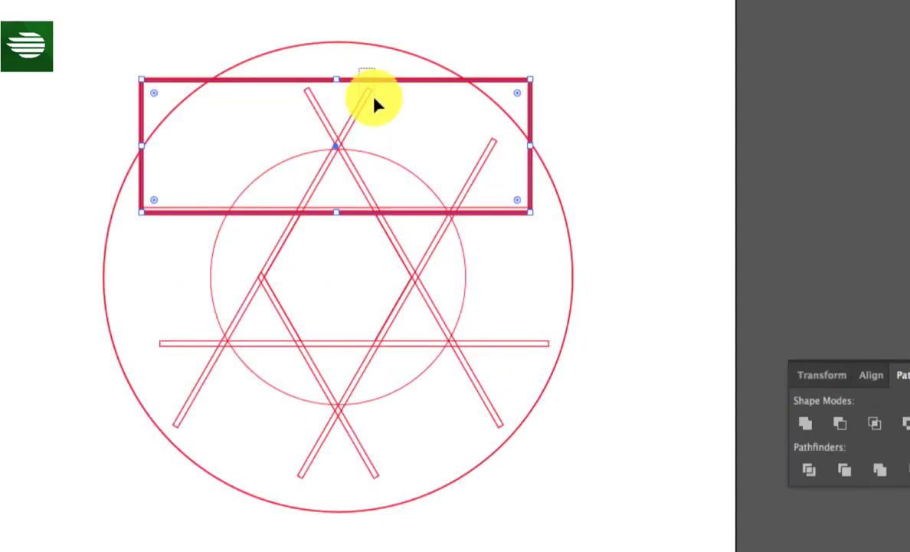
left_click(371, 100, "shift")
left_click(843, 423)
left_click(687, 346)
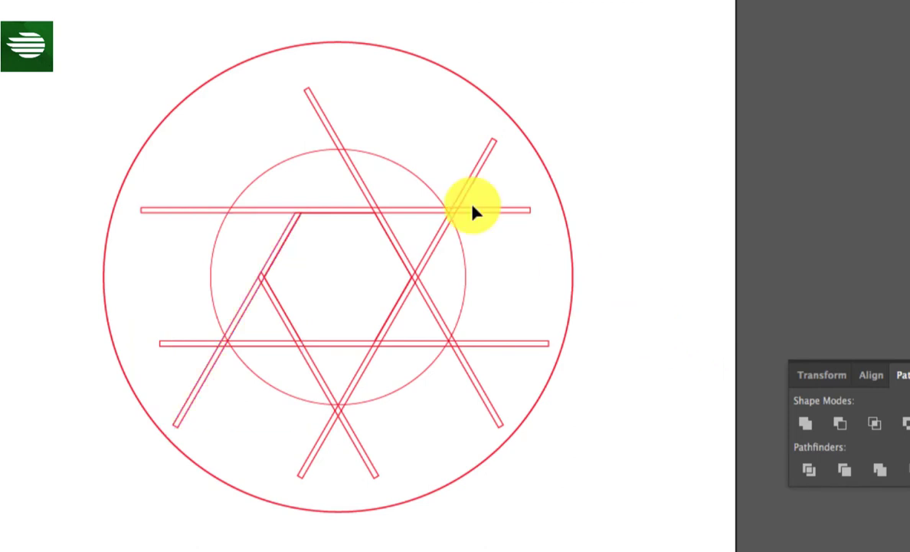
- Widen a copy of the hexagon's upper-right bar outward and subtract it from the upper horizontal bar with Minus Front
left_click(390, 235)
left_click_drag(411, 257, 547, 220)
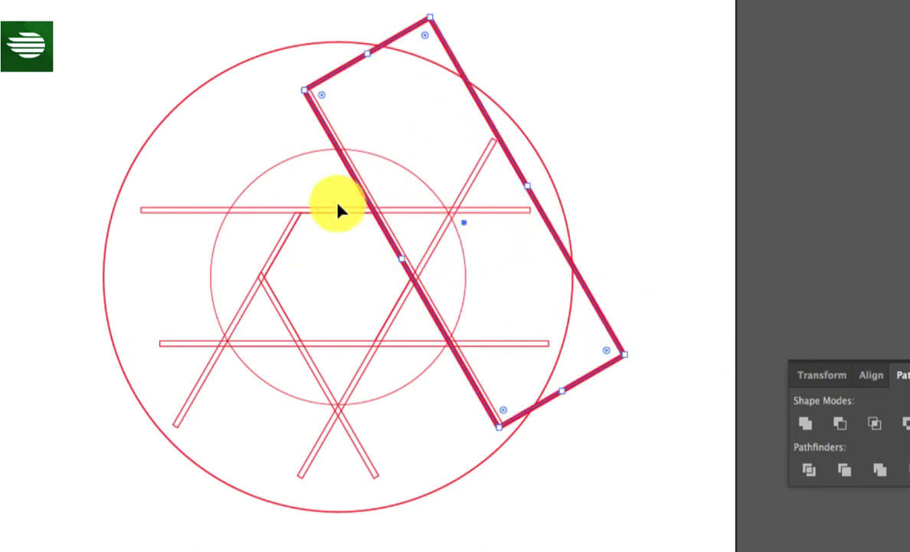
left_click(181, 213, "shift")
left_click(843, 423)
left_click(672, 328)
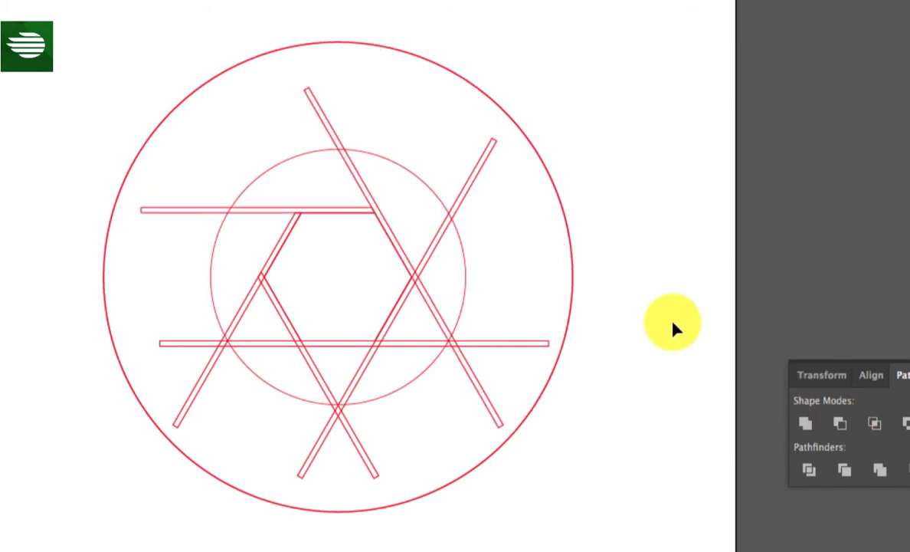
- Widen a copy of the hexagon's lower-right bar outward and subtract it from the upper-right bar with Minus Front
left_click(434, 256)
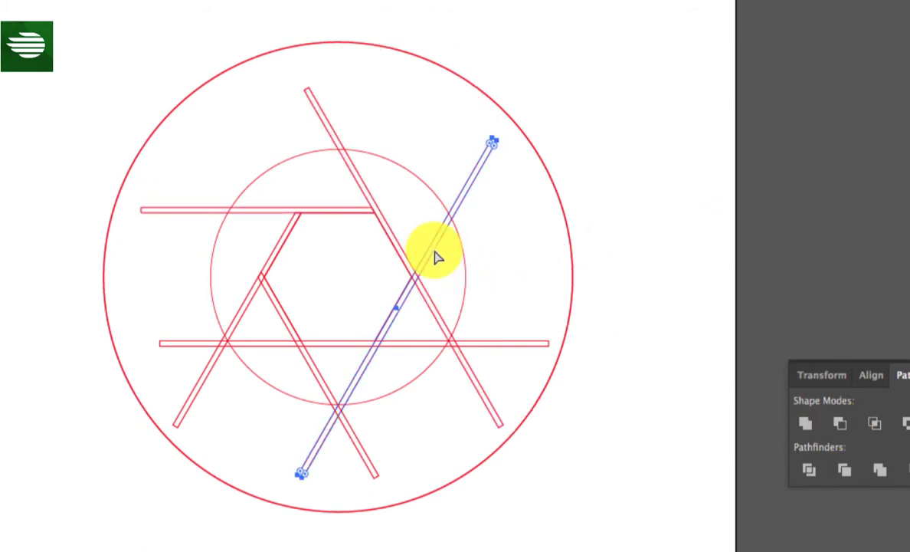
left_click_drag(396, 309, 523, 402)
left_click(480, 389, "shift")
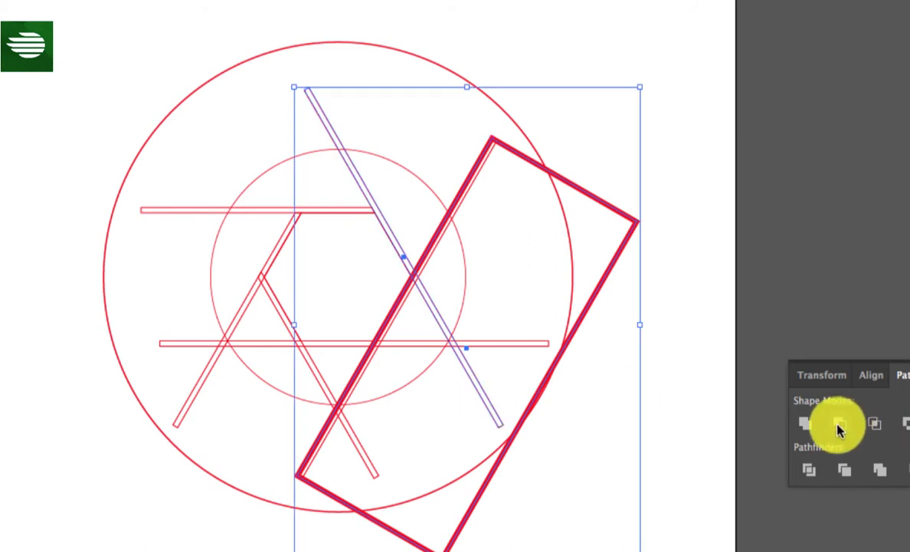
left_click(839, 429)
left_click(651, 330)
- Extend a copy of the lower horizontal bar downward and subtract it from the hexagon's lower-right bar with Minus Front
left_click(491, 345)
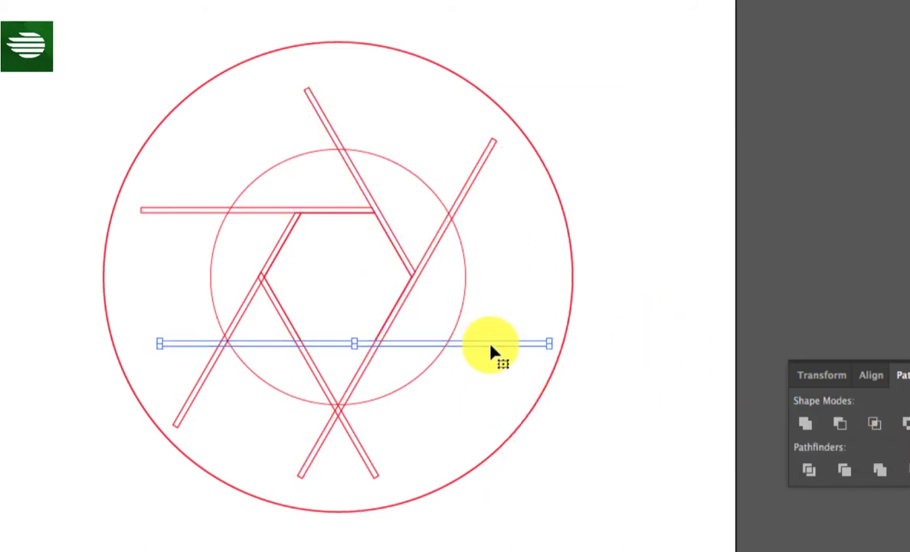
left_click(589, 384)
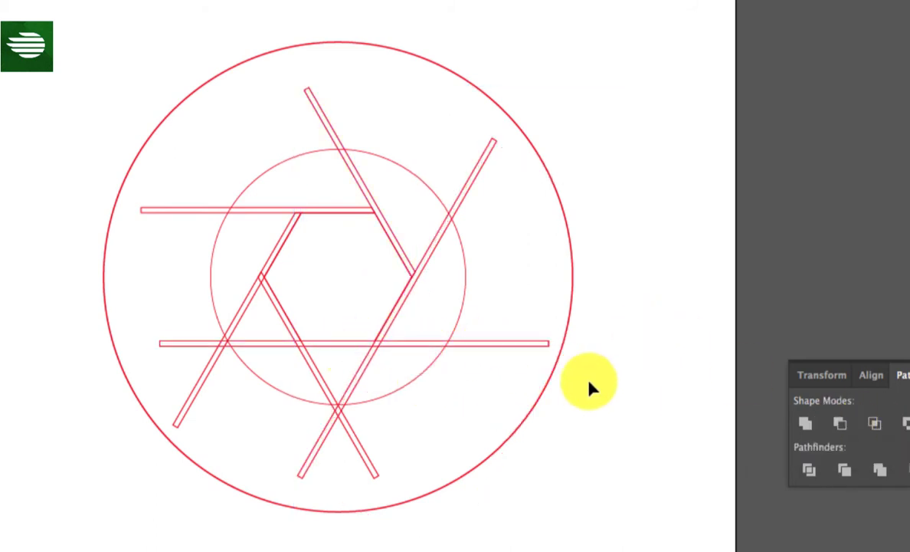
left_click(355, 345)
left_click(325, 467, "shift")
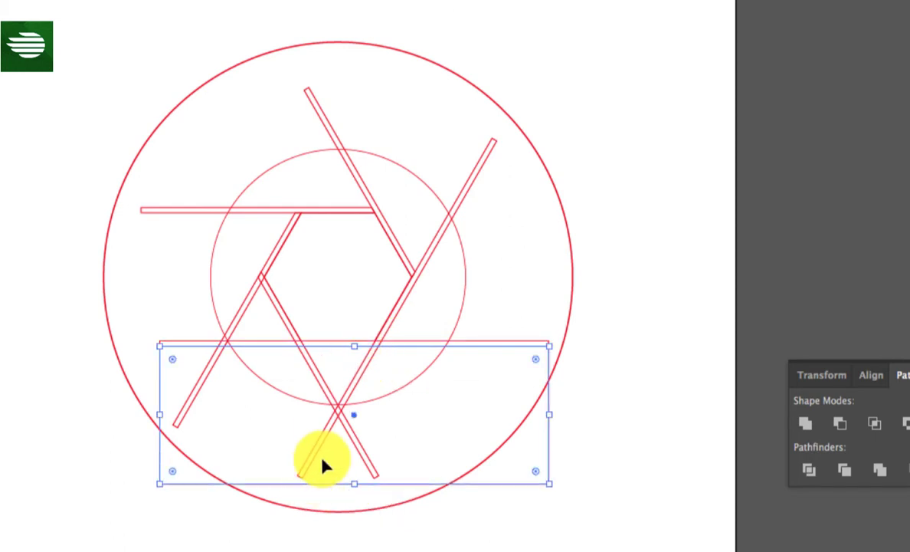
left_click(839, 423)
left_click(663, 371)
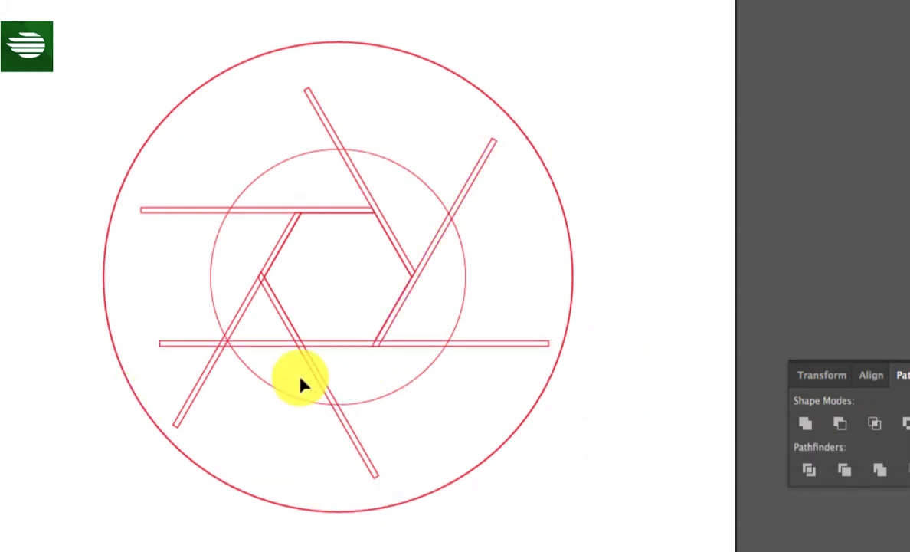
- Widen a copy of the hexagon's lower-left bar outward and subtract it from the lower horizontal bar with Minus Front
left_click_drag(315, 379, 151, 409)
left_click(312, 487)
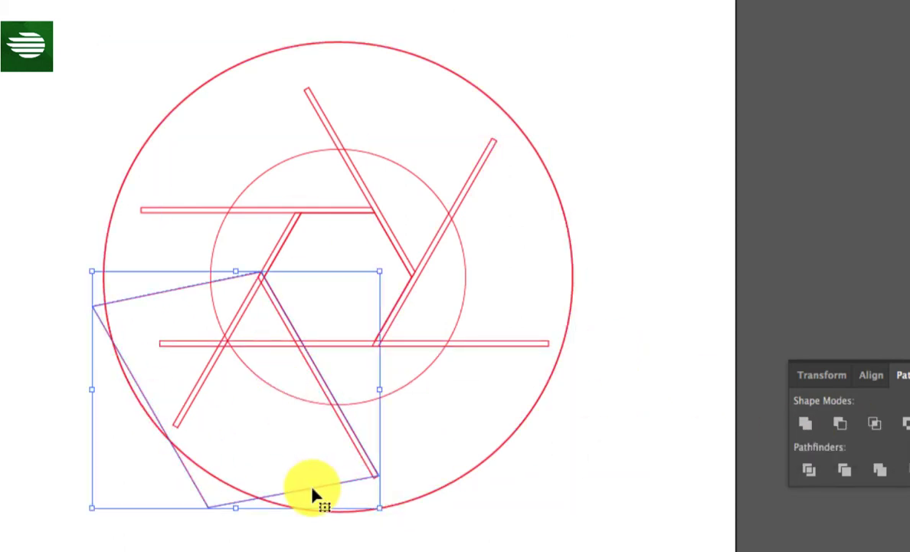
left_click(532, 344, "shift")
left_click(839, 423)
left_click(698, 344)
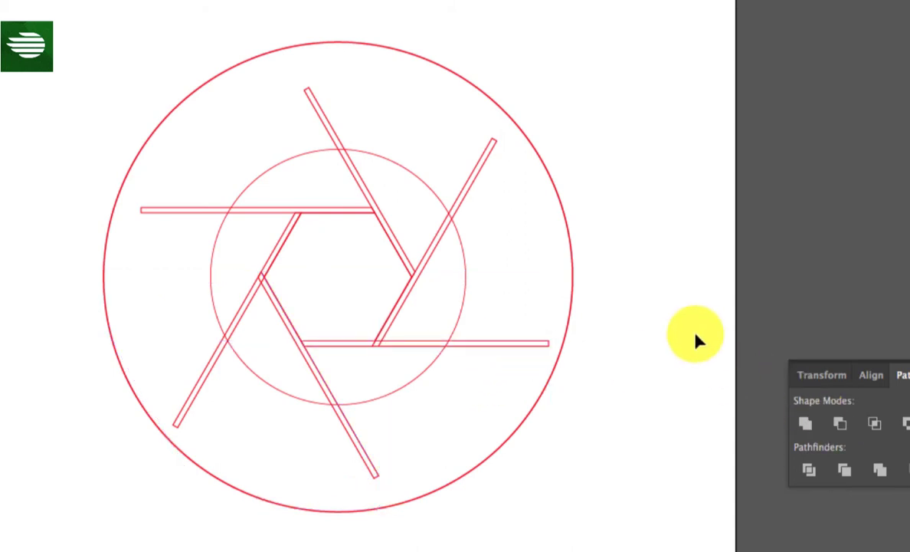
- Unite all six trimmed bars into a single shape
left_click(492, 144)
left_click(322, 116, "shift")
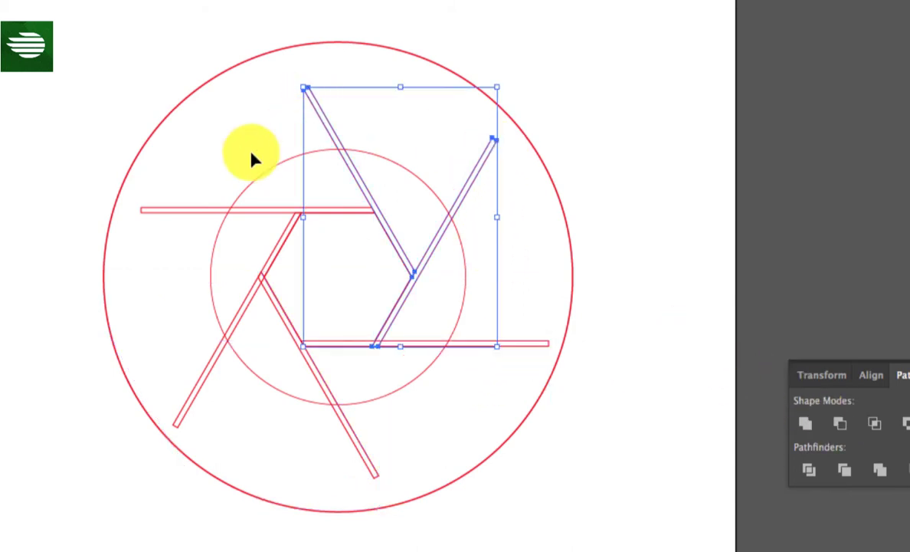
left_click(237, 209, "shift")
left_click(198, 385, "shift")
left_click(340, 415, "shift")
left_click(509, 345, "shift")
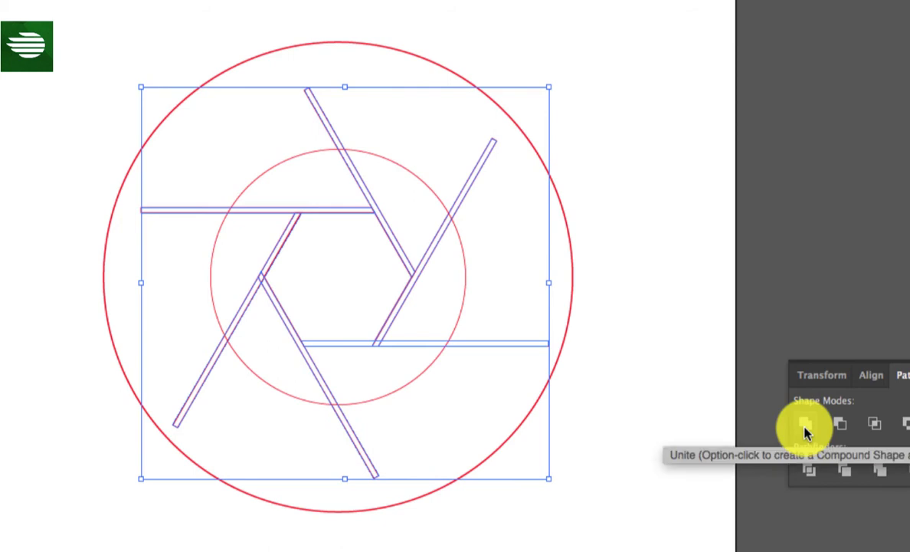
left_click(804, 426)
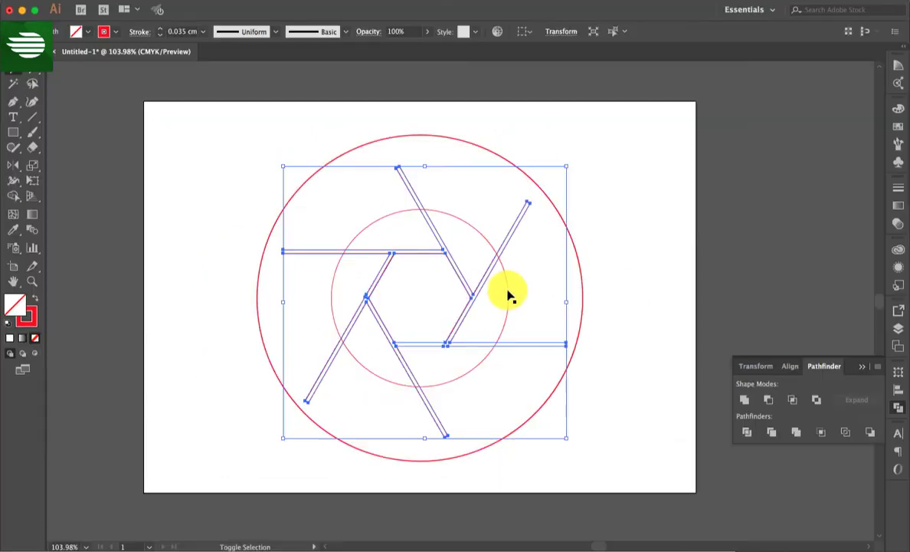
- Subtract the united bars from the inner circle with Minus Front and swap the result's red stroke to a solid fill
left_click(465, 273, "shift")
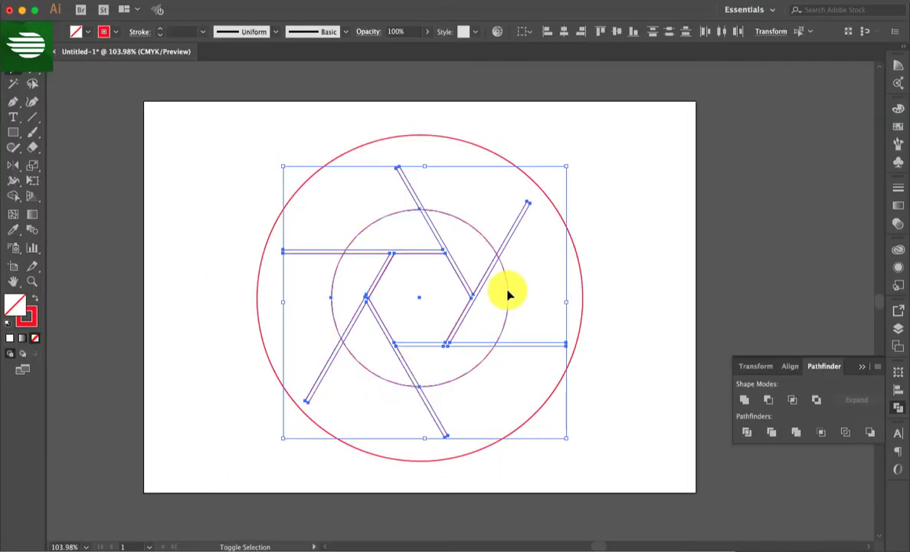
left_click(772, 400)
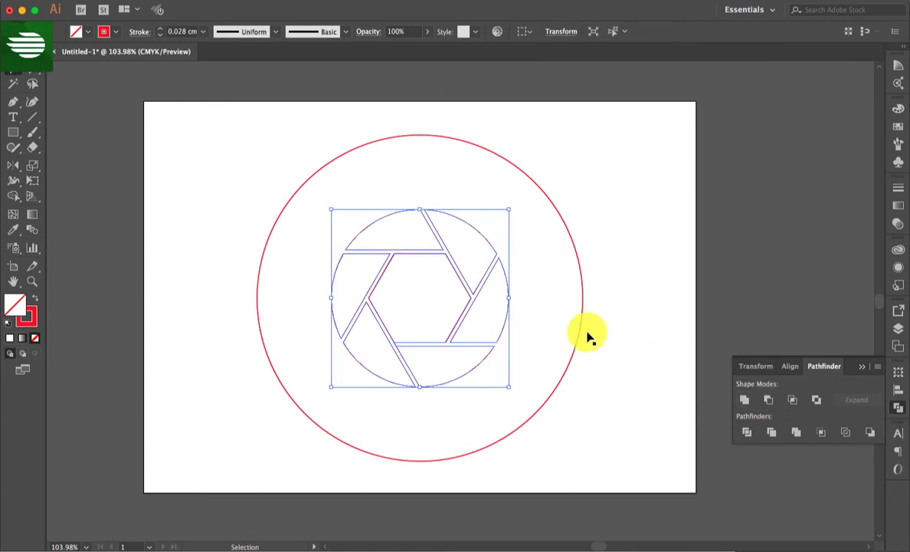
left_click(34, 299)
left_click(199, 198)
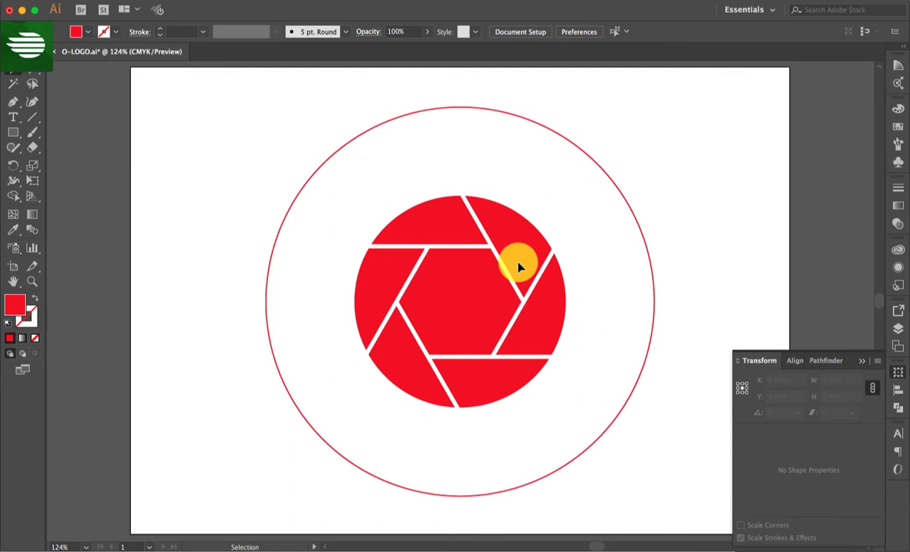
- Round all three corners of the aperture's upper-right blade to 5.05 mm
left_click(521, 264)
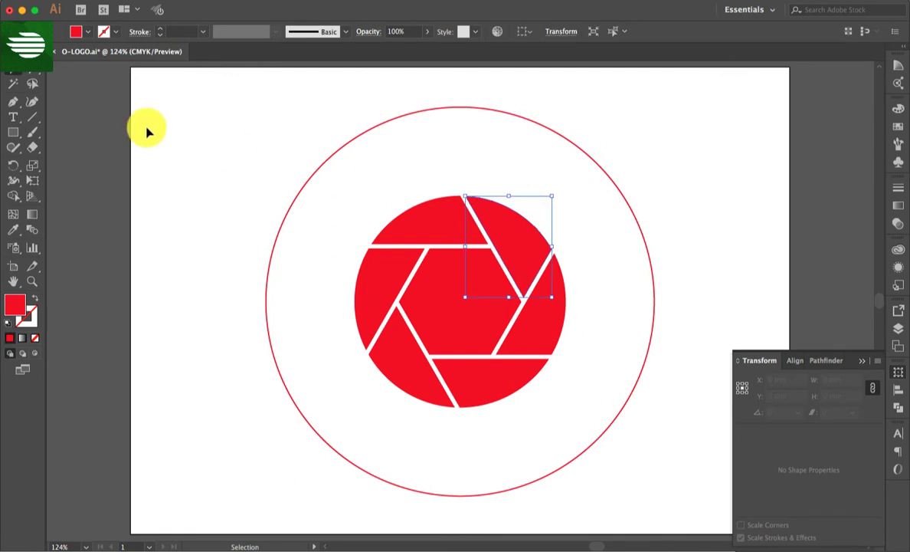
left_click(32, 70)
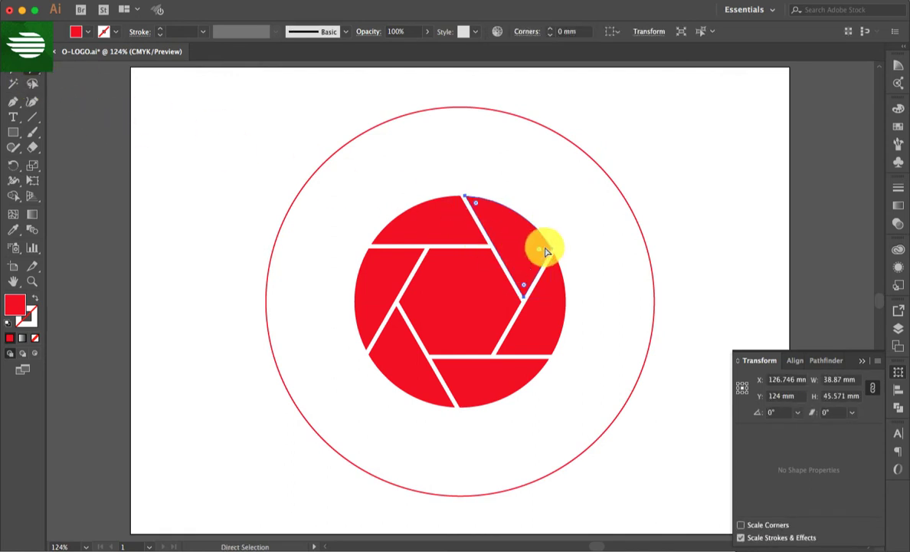
left_click_drag(540, 253, 540, 258)
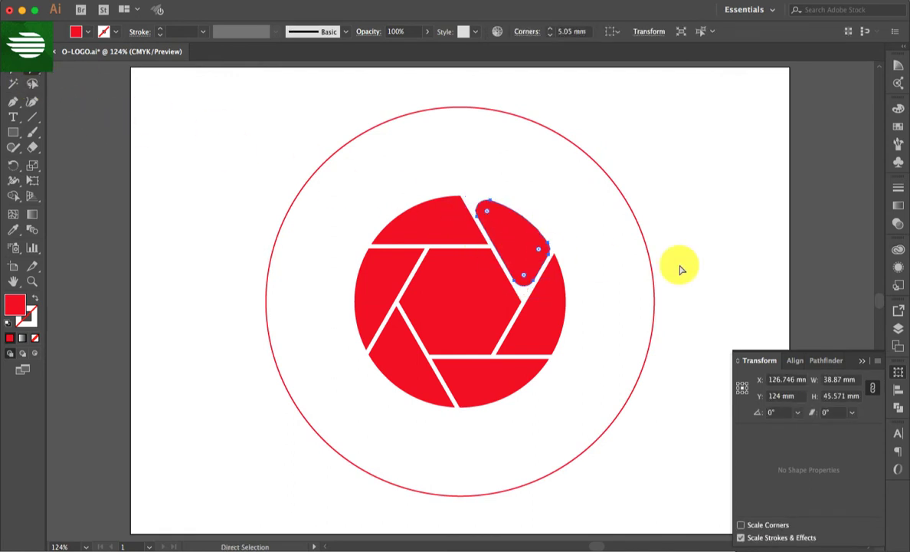
key("v")
left_click(724, 267)
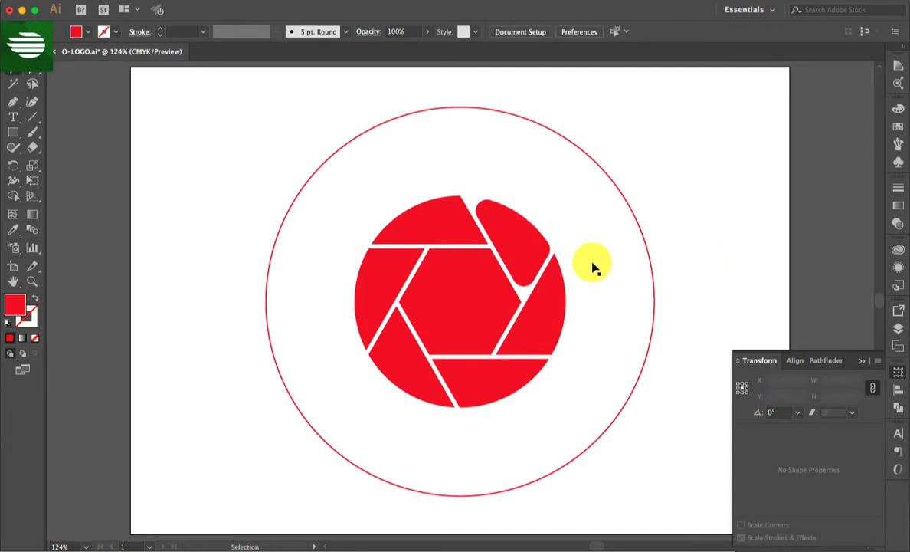
- Delete the five sharp-cornered outer blades, keeping the rounded blade and the central hexagon
left_click(449, 241)
key("Delete")
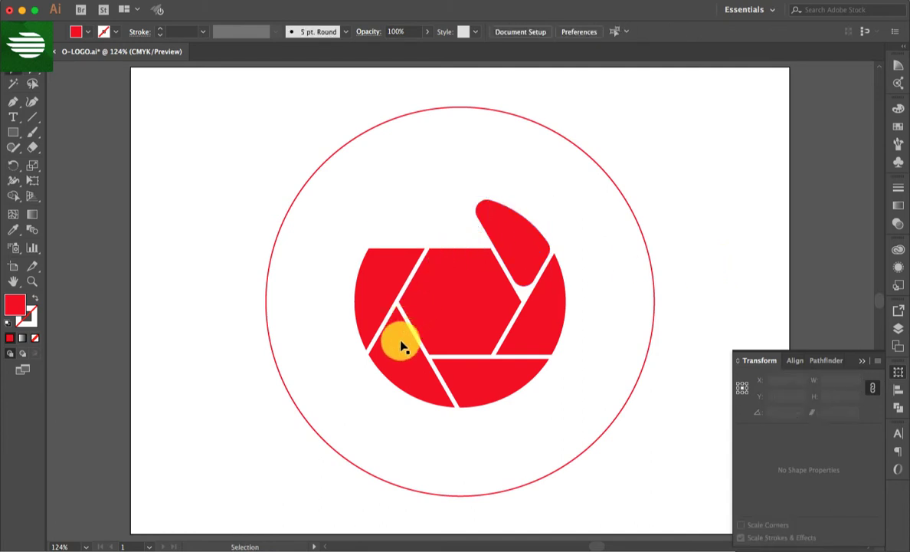
left_click(400, 345)
key("Delete")
left_click(457, 365)
key("Delete")
left_click(518, 331)
key("Delete")
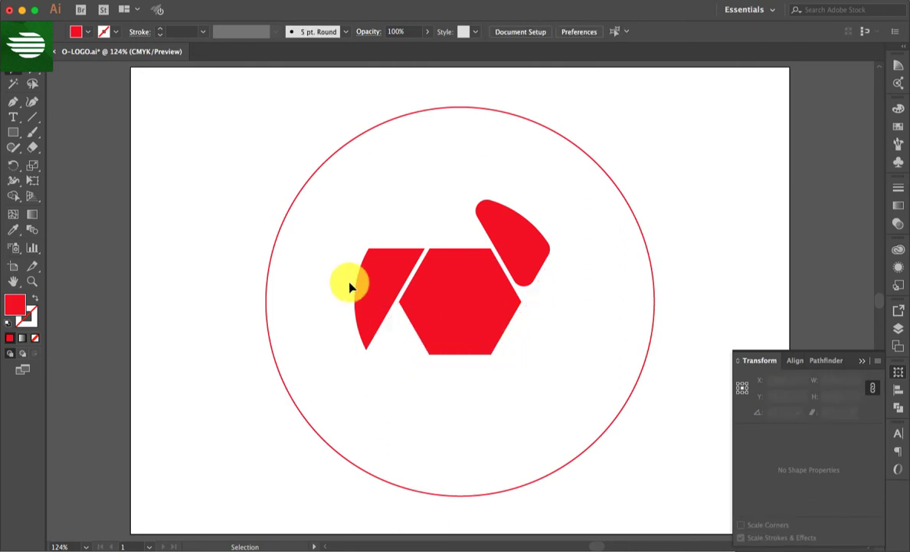
left_click(372, 285)
key("Delete")
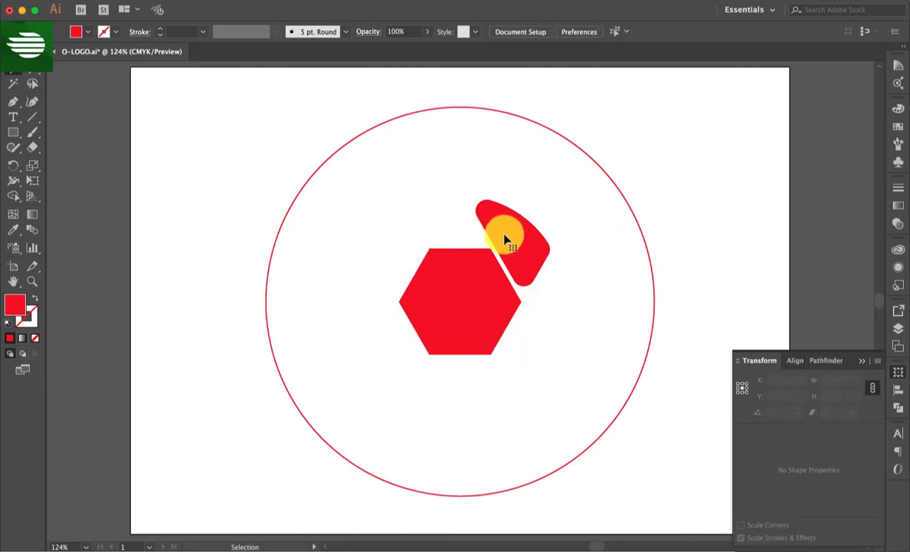
- Paste a copy of the rounded blade in front and rotate it by 240° together with the large outer circle
left_click(505, 240)
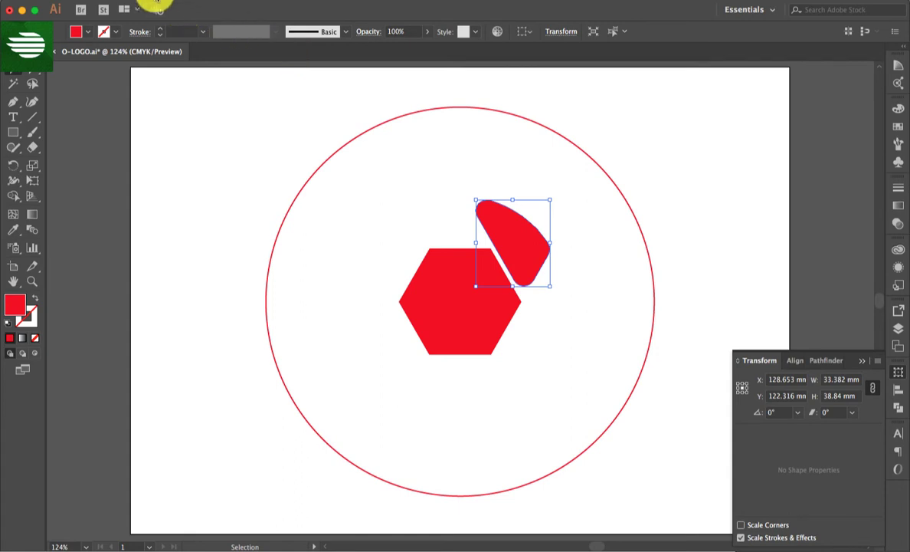
left_click(152, 0)
left_click(154, 50)
left_click(153, 4)
left_click(162, 74)
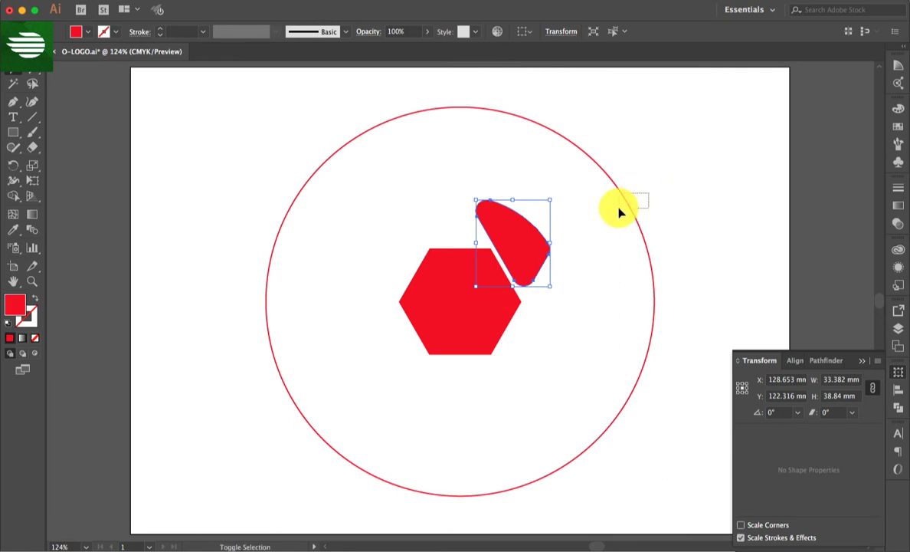
left_click(637, 216, "shift")
left_click(799, 415)
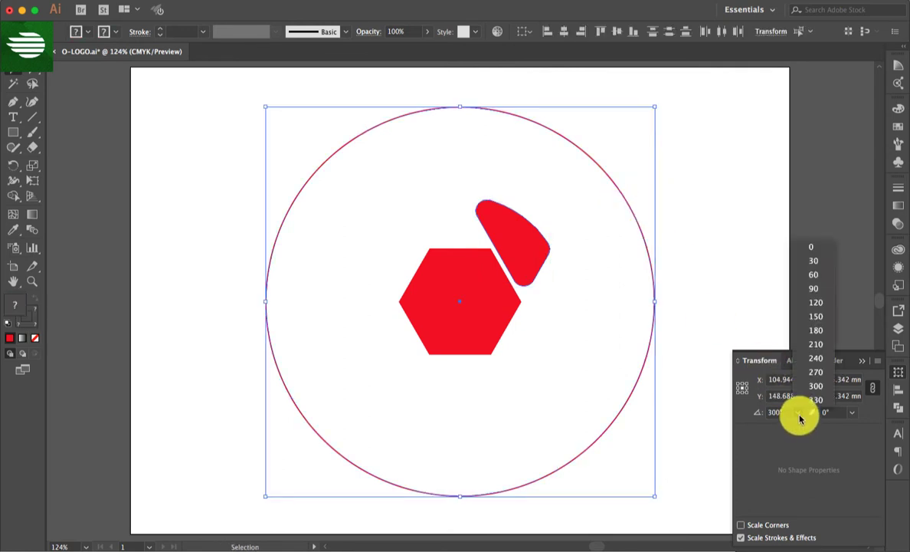
left_click(813, 330)
left_click(714, 295)
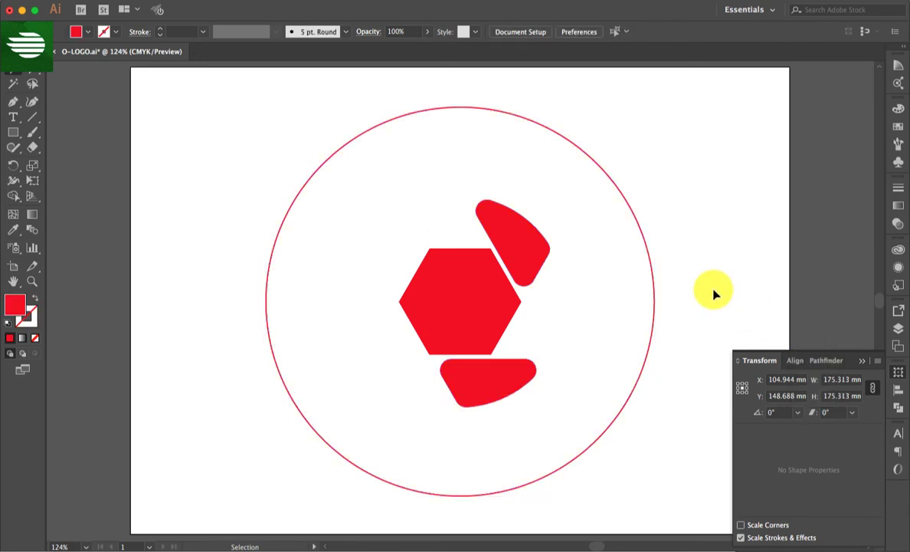
- Paste copies of the upper-right and bottom blades in front and rotate them by 180° together with the large outer circle
left_click(510, 240, "shift")
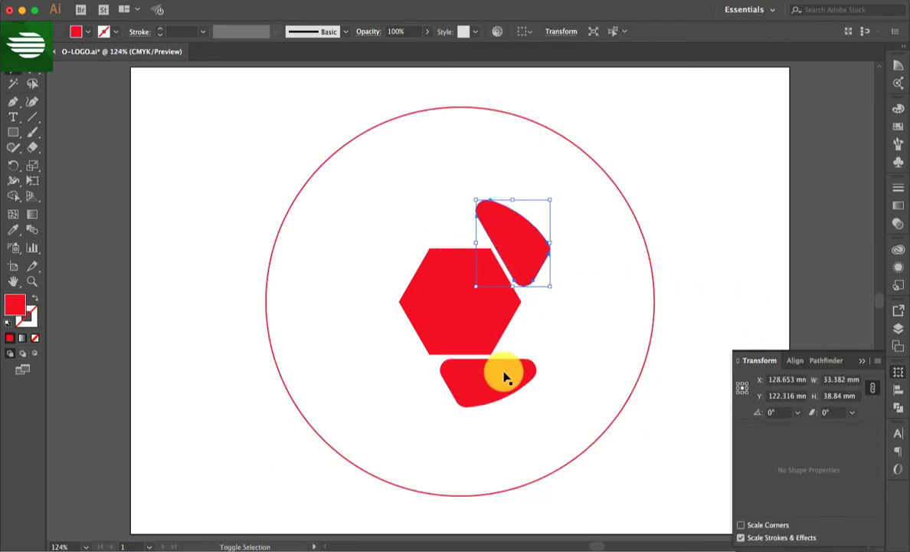
left_click(505, 376, "shift")
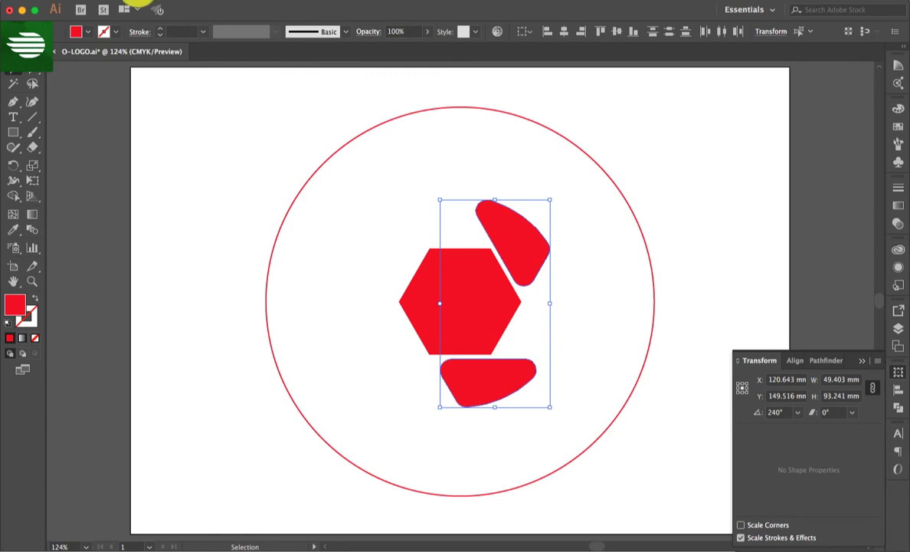
left_click(135, 2)
left_click(153, 50)
left_click(134, 2)
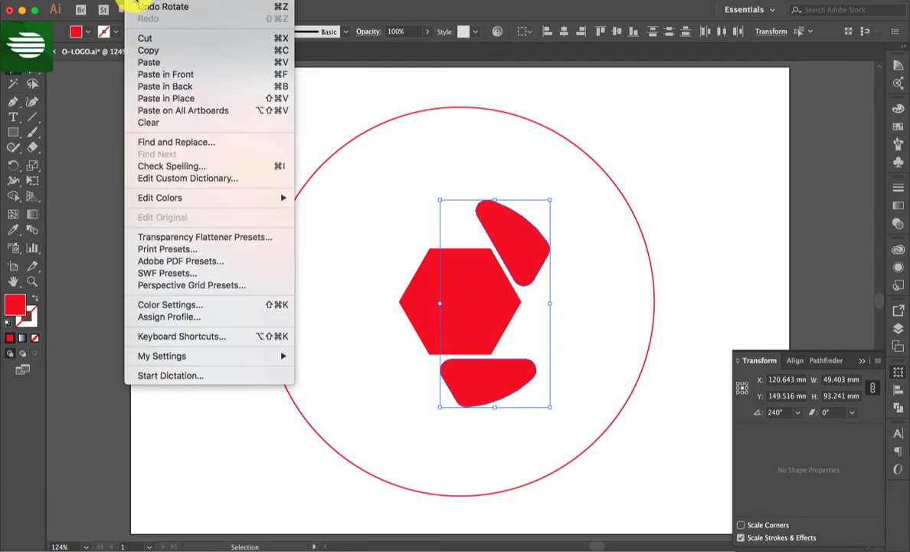
left_click(196, 76)
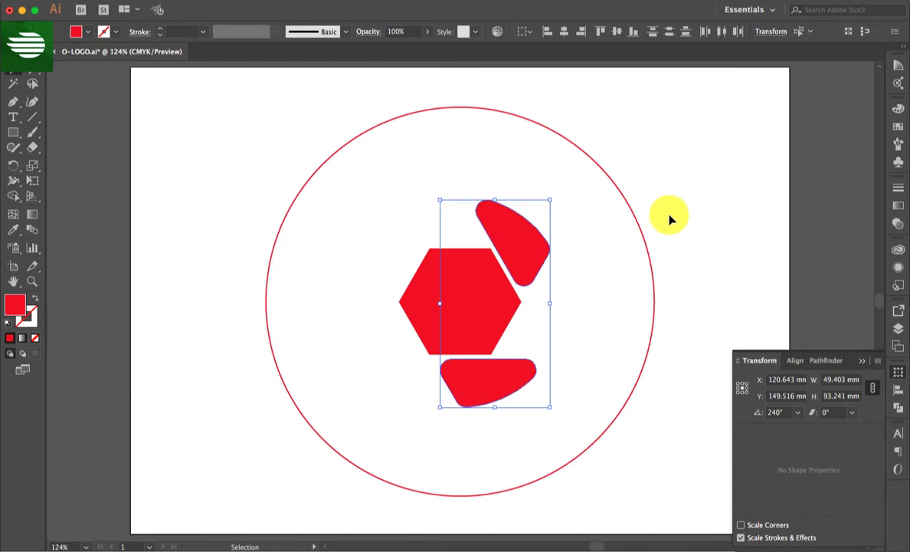
left_click(641, 246, "shift")
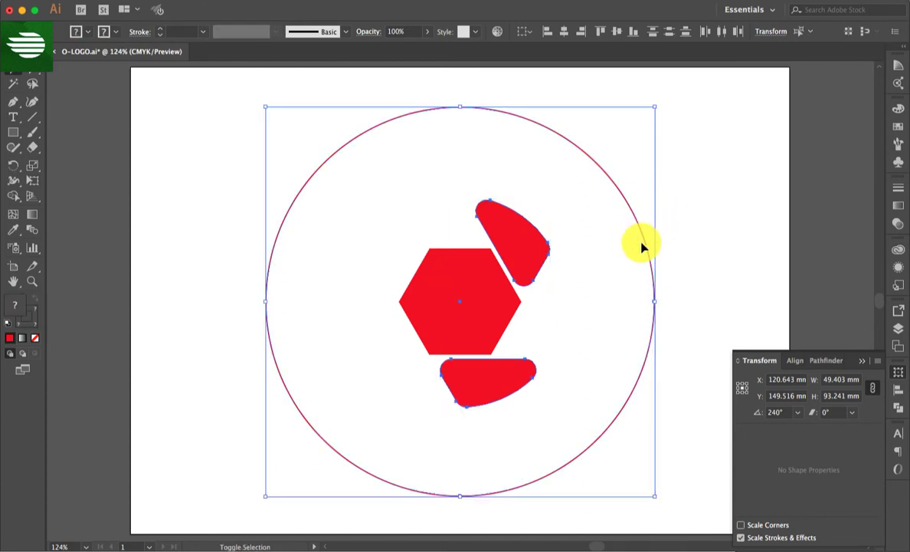
left_click(797, 412)
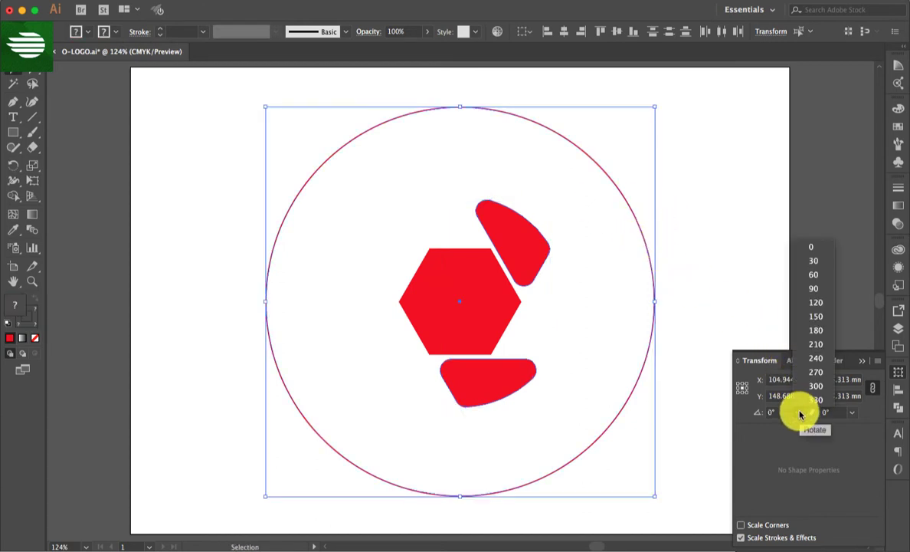
left_click(817, 330)
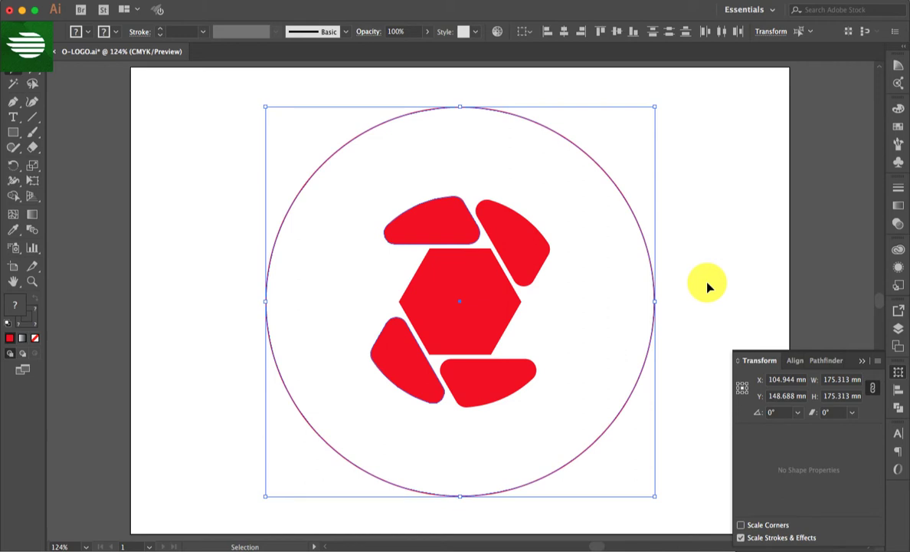
- Paste copies of the top and bottom blades in front and rotate the copies by 60°
left_click(497, 376)
left_click(424, 218, "shift")
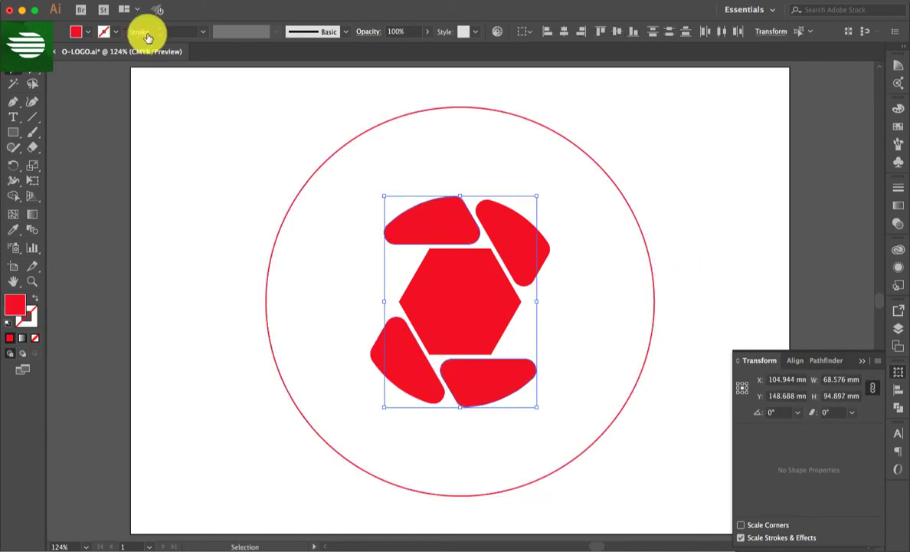
left_click(143, 2)
left_click(149, 52)
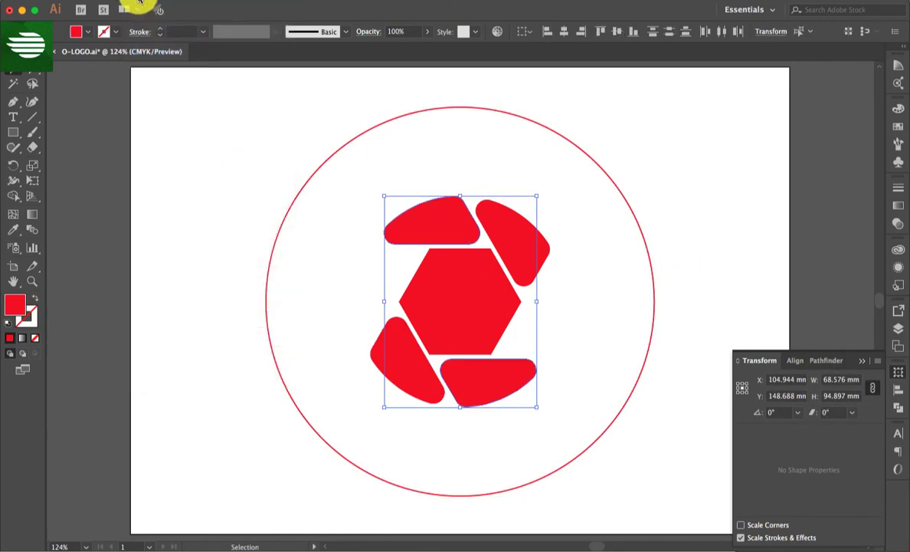
left_click(150, 1)
left_click(226, 74)
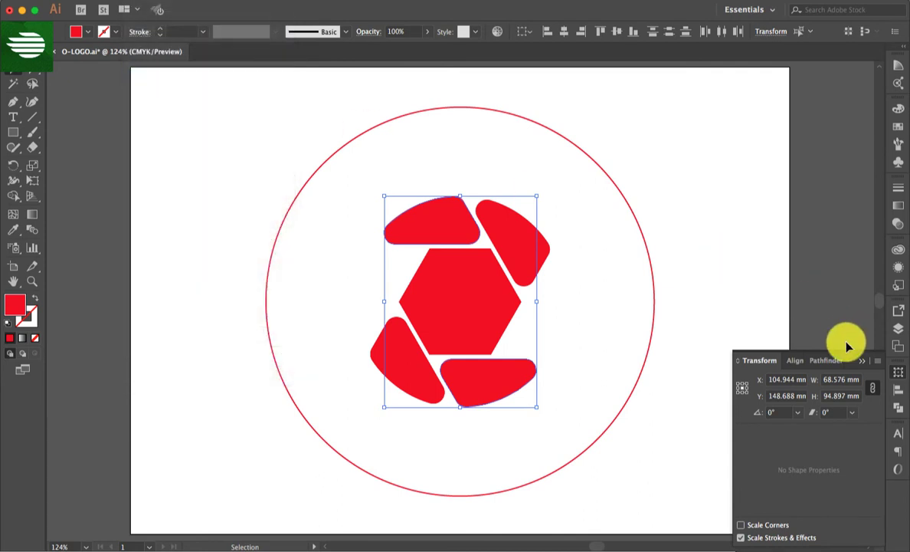
left_click(800, 415)
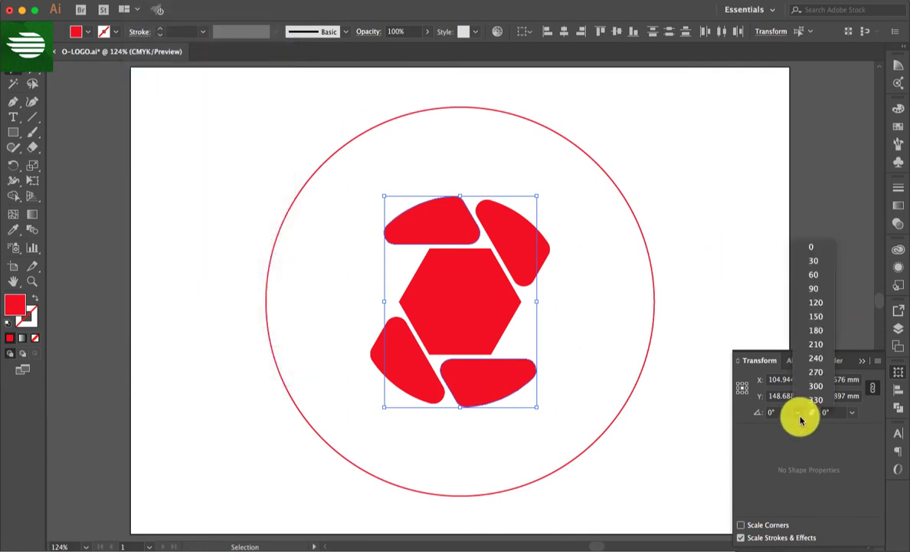
left_click(814, 276)
- Delete the red hexagon at the center of the blades
left_click(471, 328)
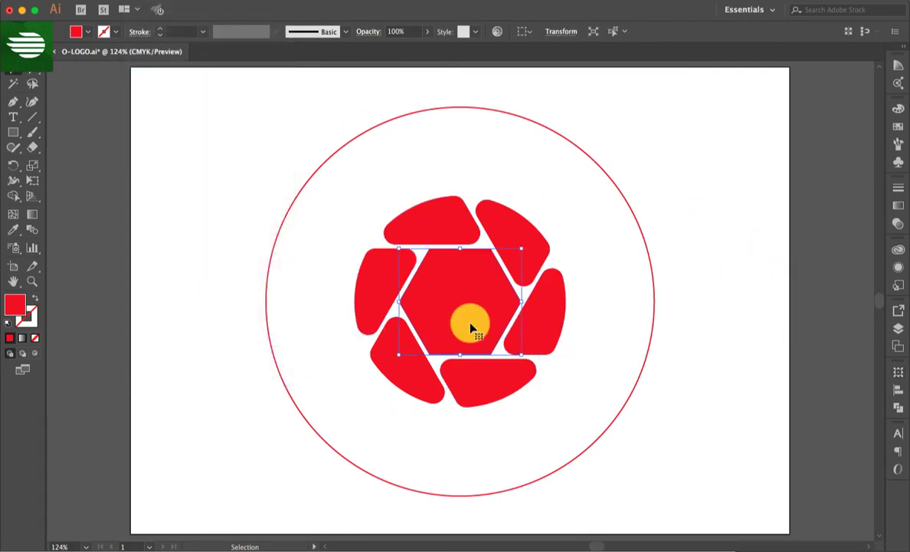
key("Delete")
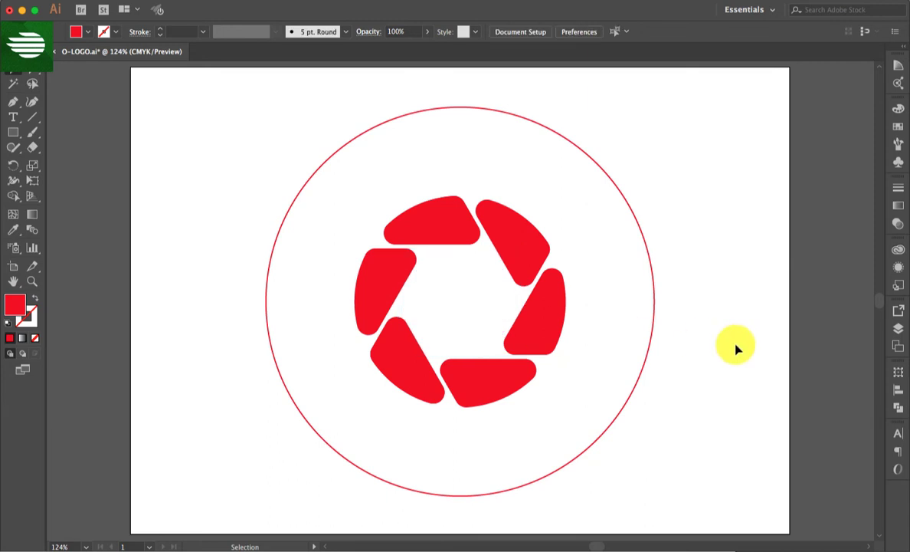
- Delete the large outer circle around the blade ring
left_click_drag(738, 233, 620, 285)
key("Delete")
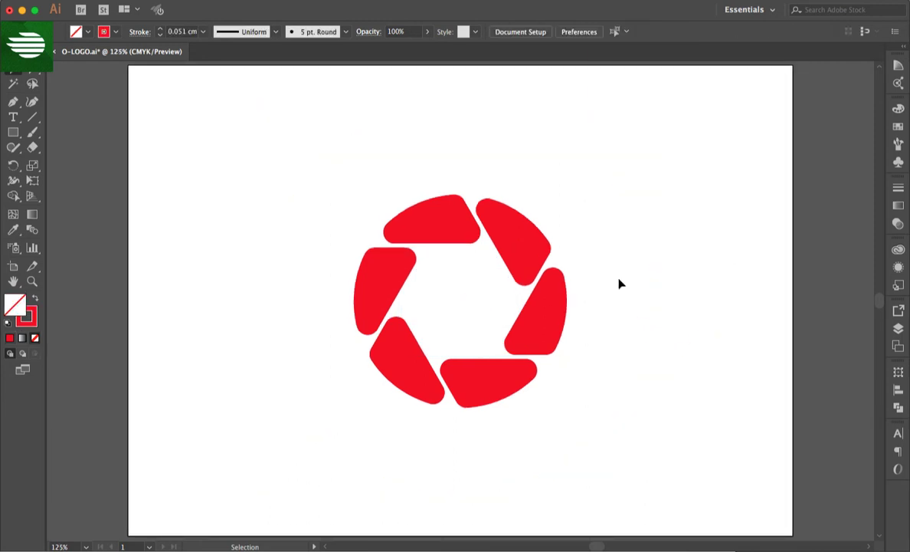
- Add the text "Camera Logo" below the blade ring and set its font size to 60 pt
left_click(13, 117)
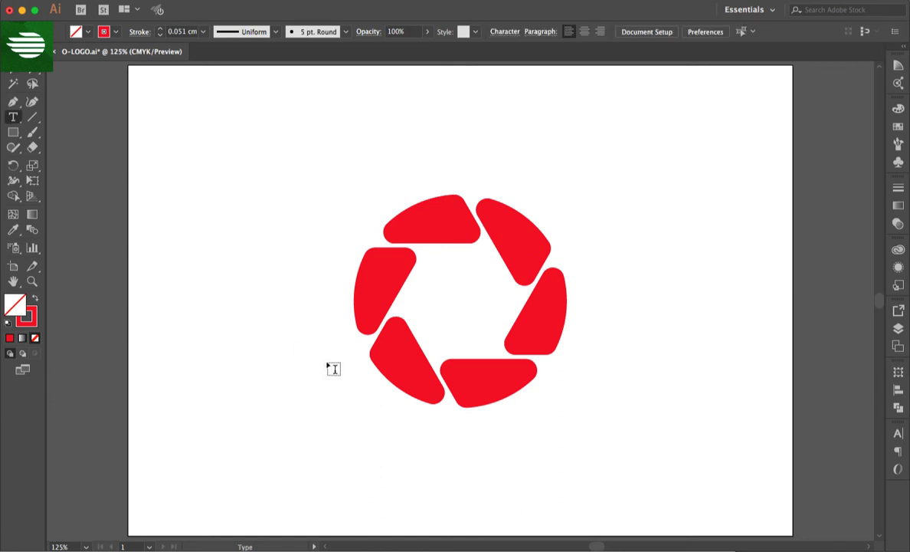
left_click(324, 439)
type("Camera Logo")
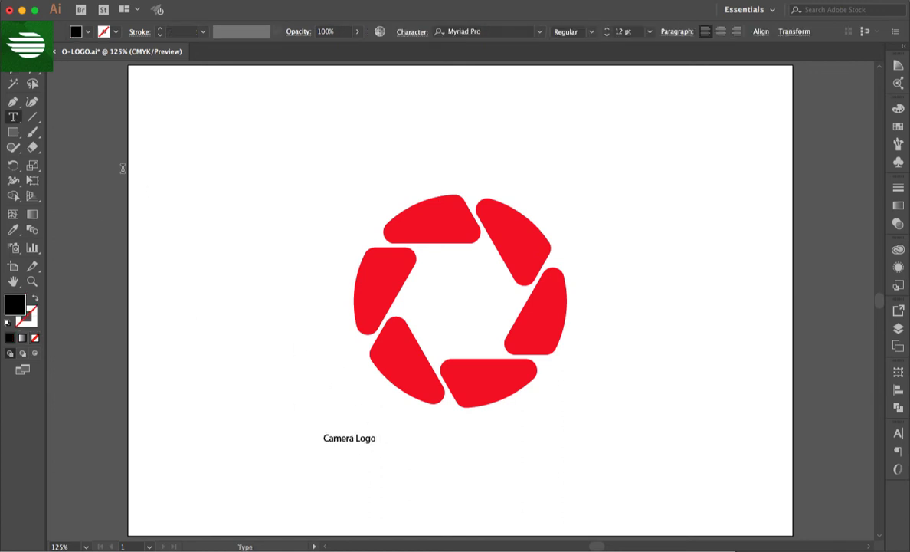
left_click(15, 68)
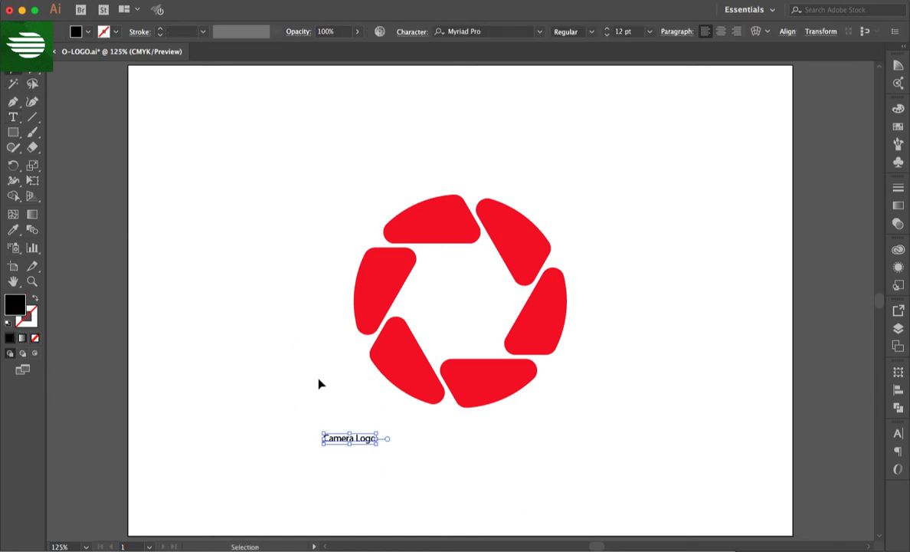
left_click(649, 31)
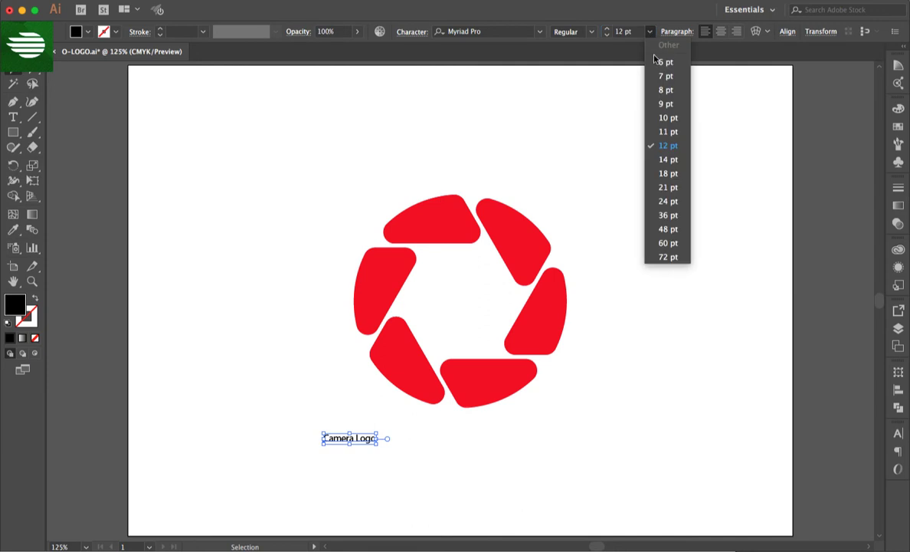
left_click(668, 243)
left_click_drag(565, 432, 566, 449)
left_click(675, 374)
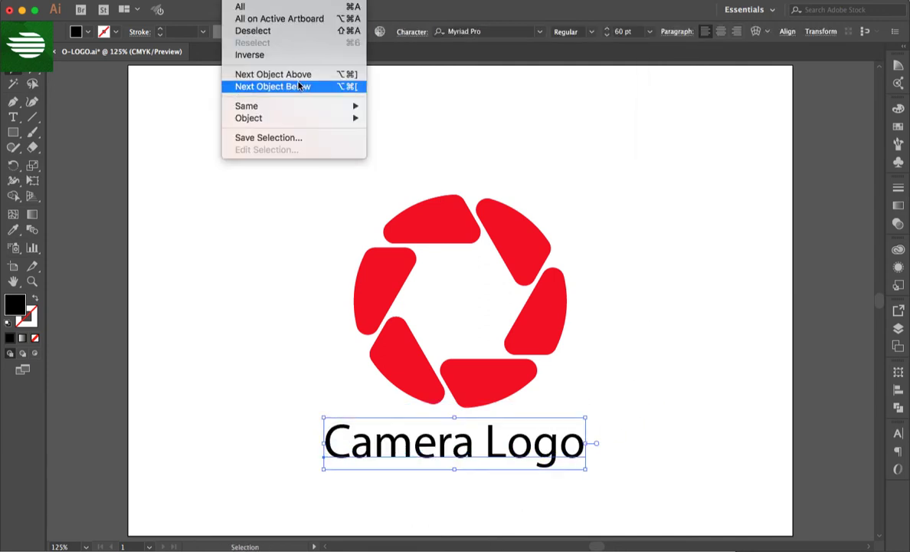
- Change the Camera Logo text to uppercase
mouse_move(204, 0)
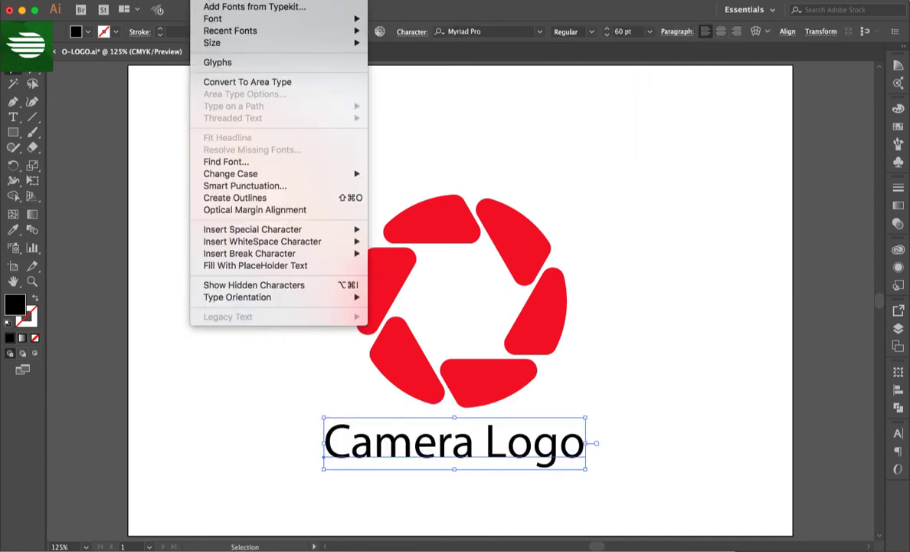
mouse_move(338, 177)
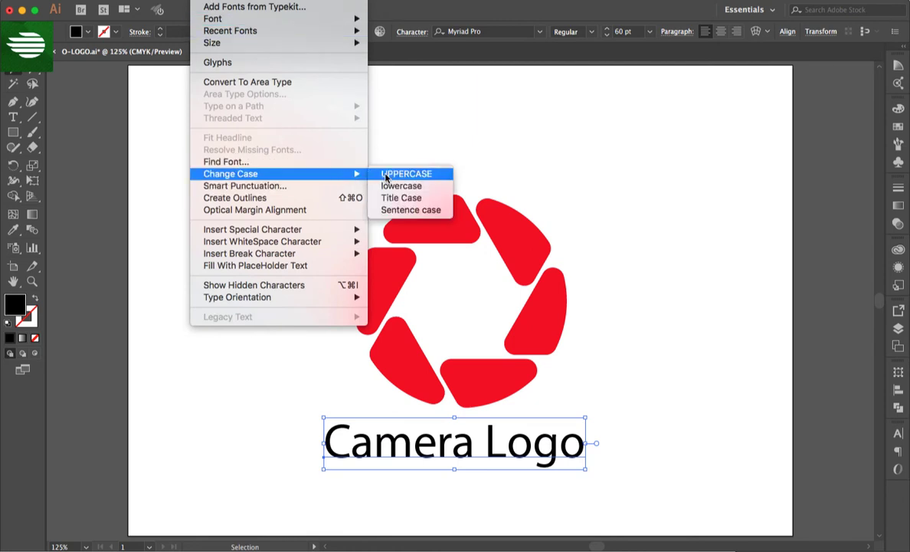
left_click(398, 175)
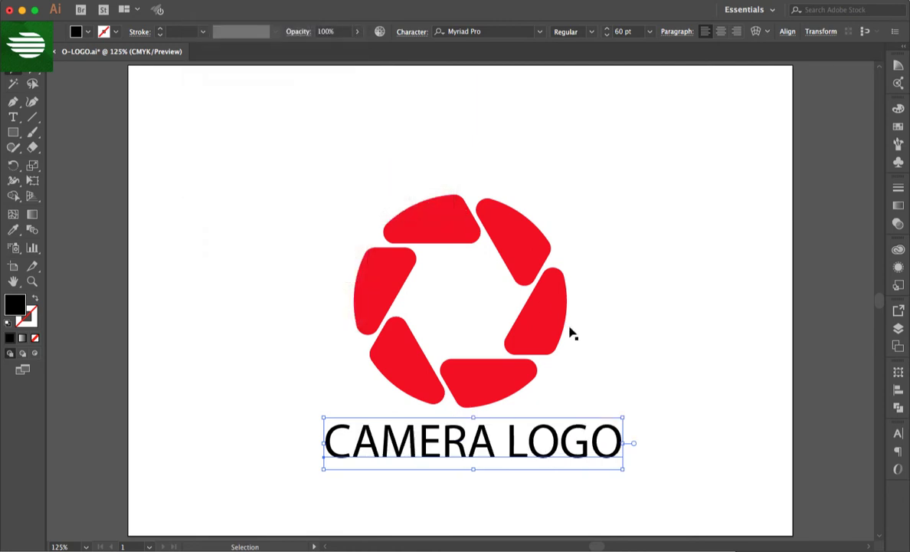
double_click(31, 281)
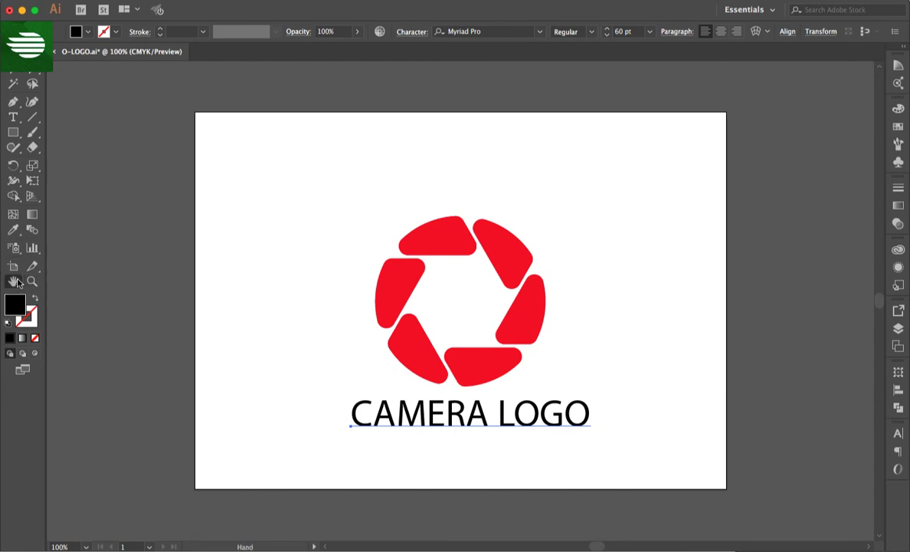
key("super+0")
key("v")
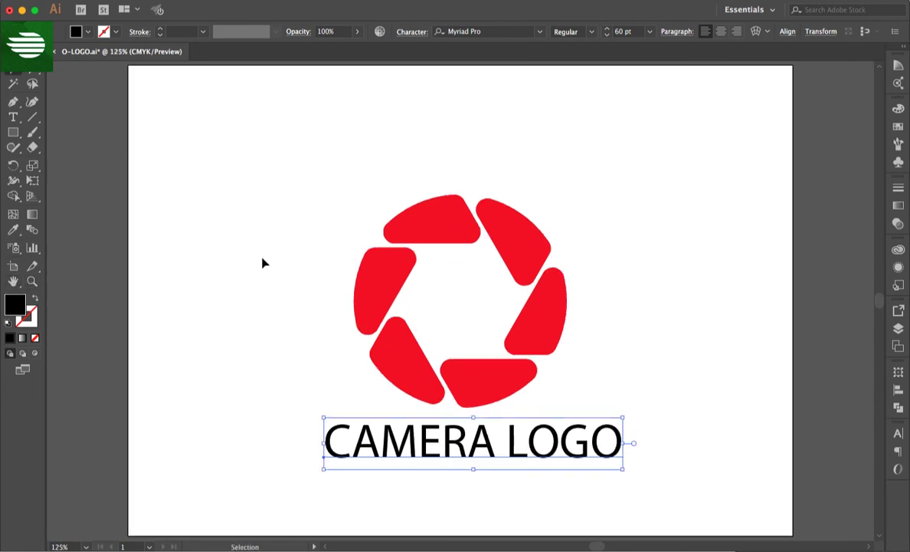
- Set the text's font to Mouser and place it centred slightly lower beneath the blade ring
left_click(539, 32)
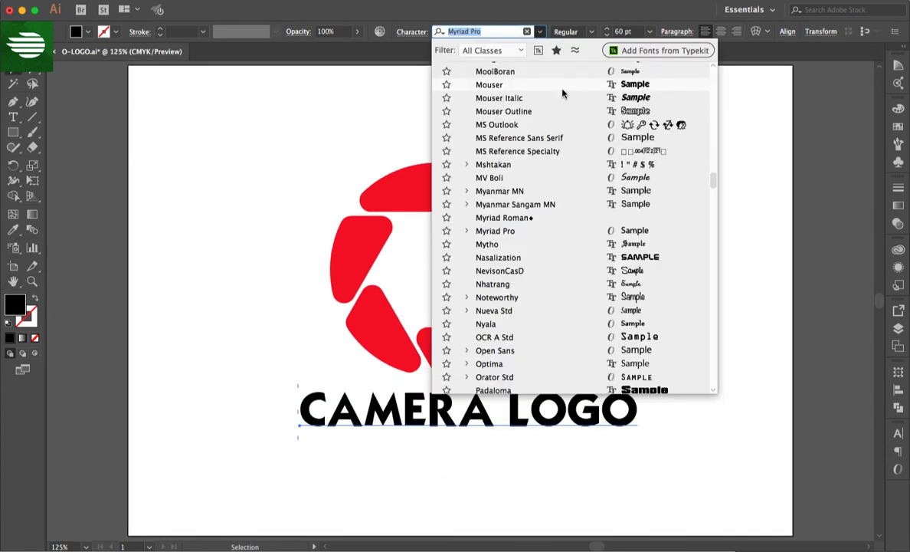
left_click(563, 89)
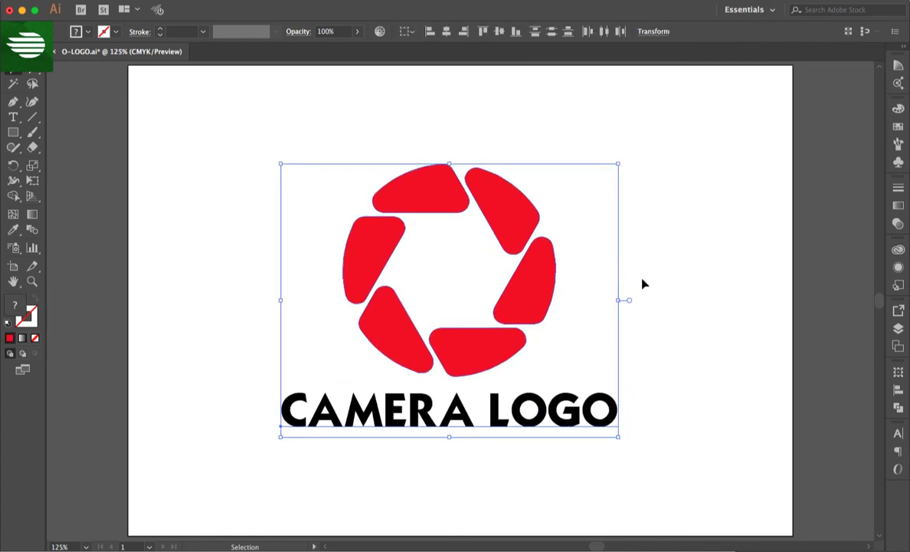
left_click(665, 293)
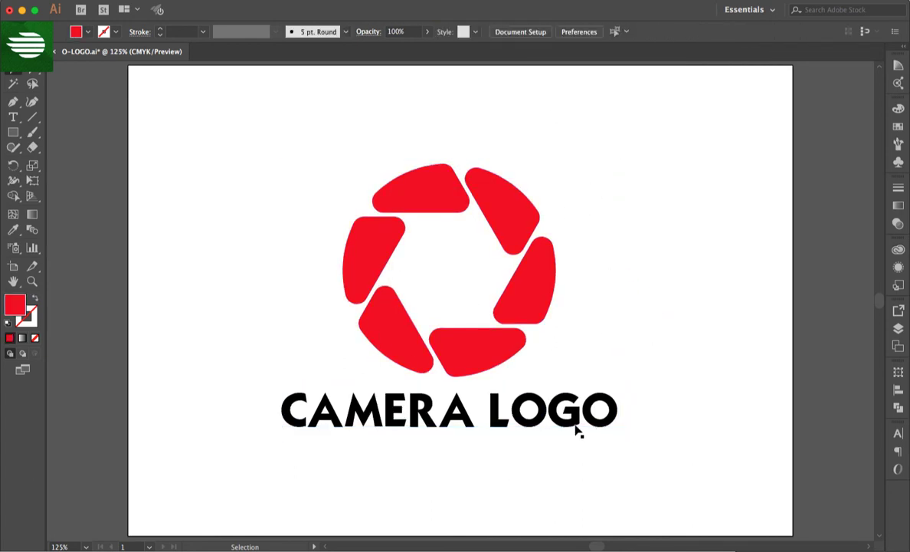
left_click_drag(576, 429, 588, 446)
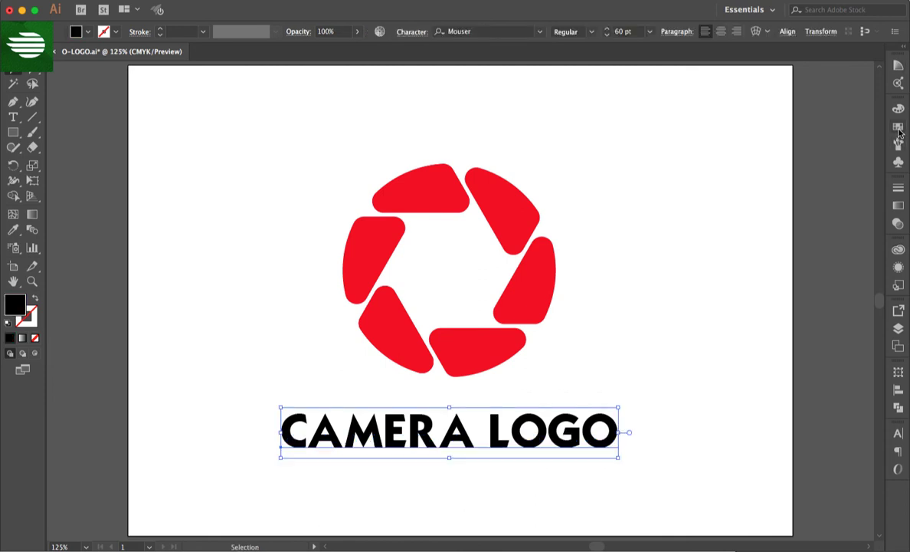
- Fill the CAMERA LOGO text with a medium gray swatch
left_click(898, 126)
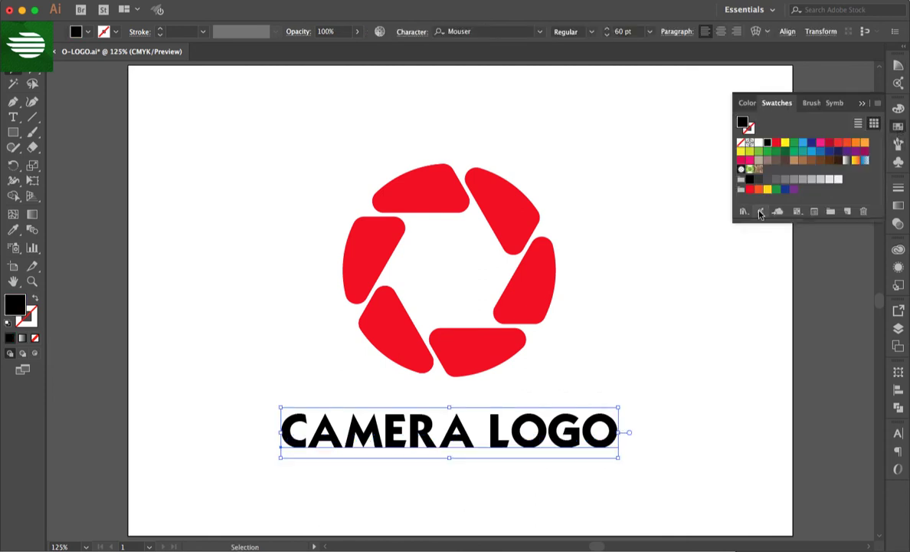
left_click(786, 181)
left_click(691, 265)
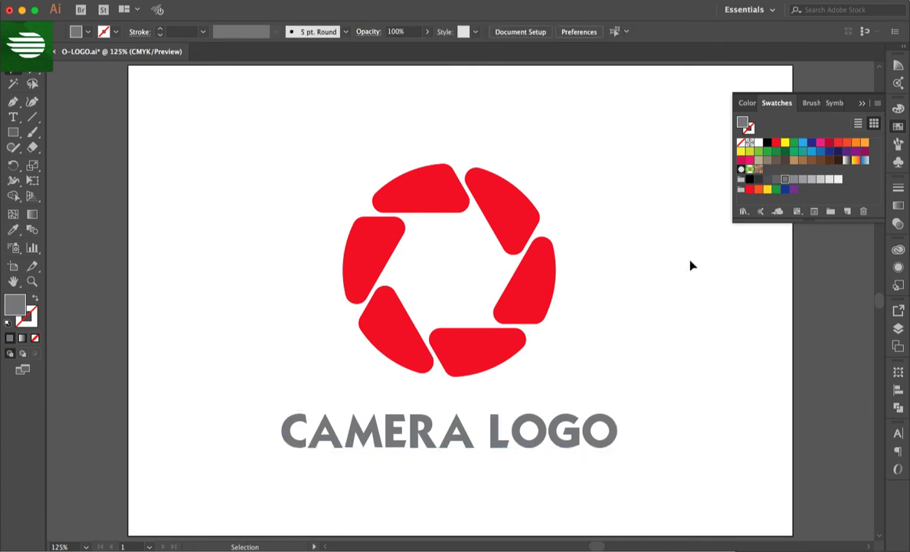
- Fill the grouped blades with green and ungroup them
left_click(491, 348)
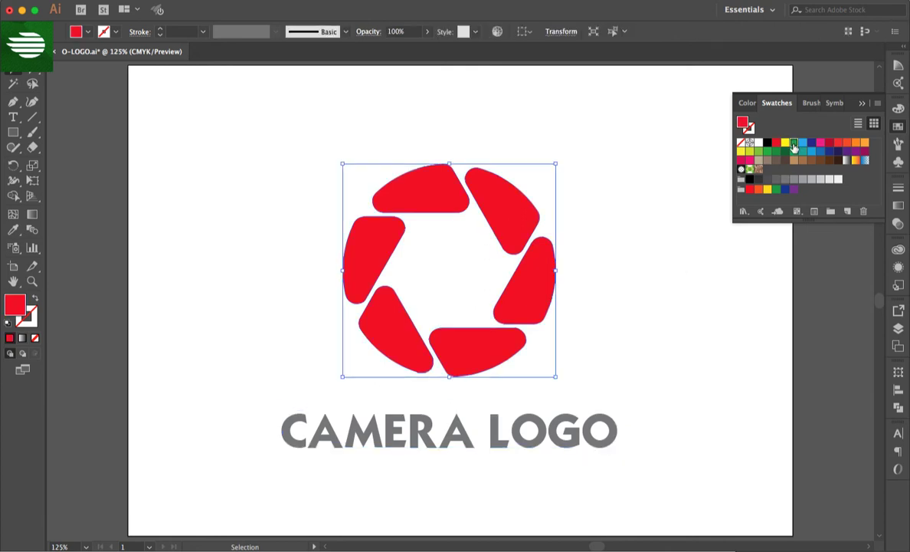
left_click(794, 144)
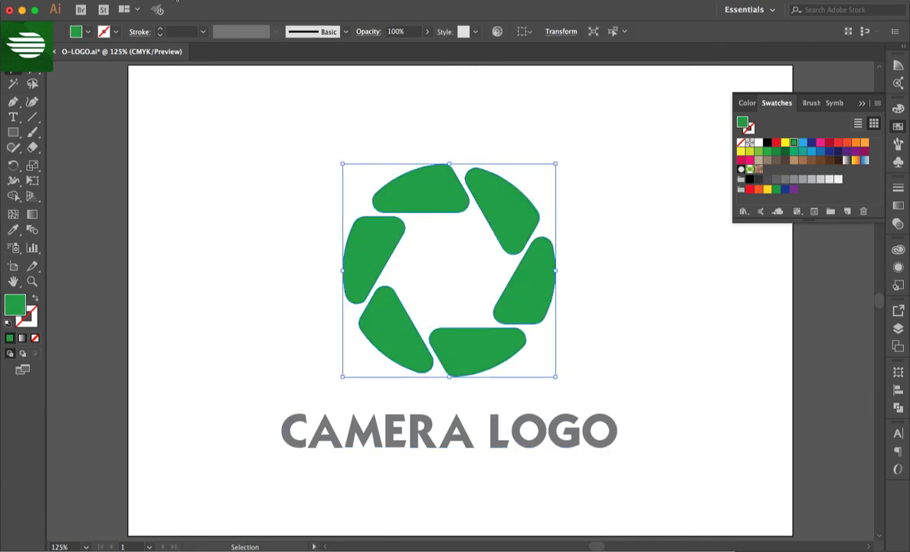
left_click(224, 49)
left_click(598, 167)
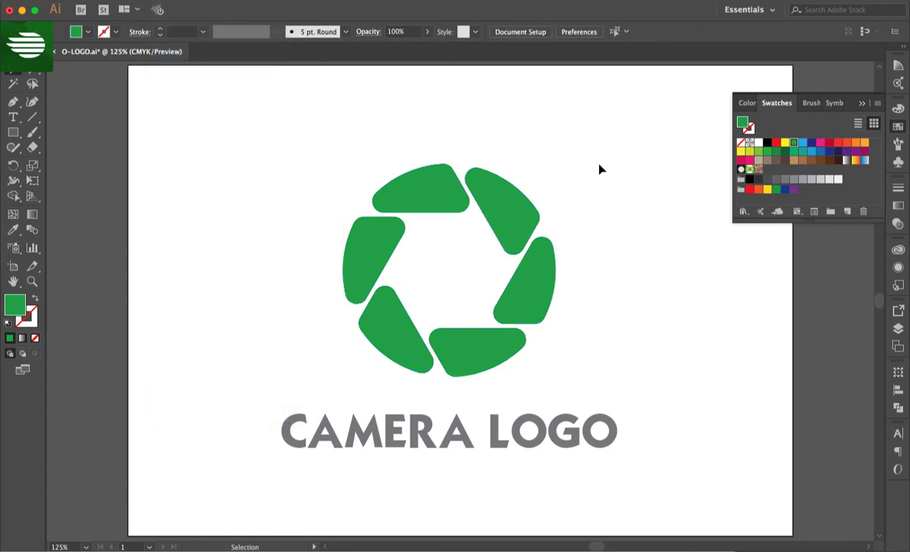
- Recolor the blades individually: right one orange, bottom one red, lower-left one dark red, left one pink and top one light blue
left_click(542, 276)
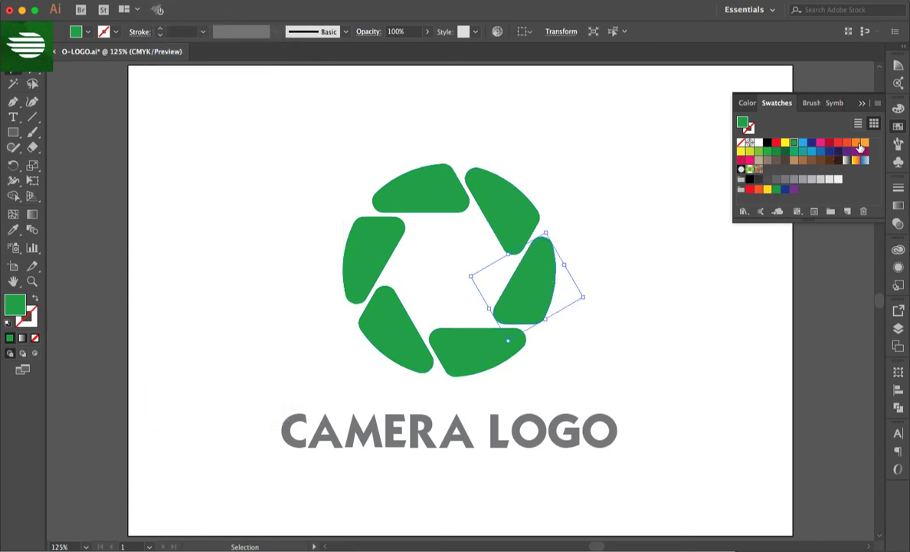
left_click(860, 144)
left_click(494, 348)
left_click(837, 144)
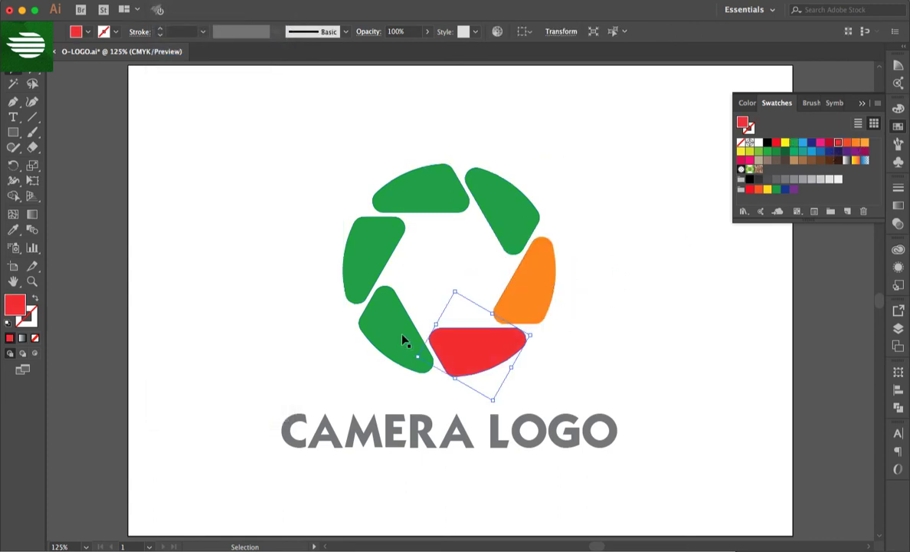
left_click(402, 337)
left_click(828, 142)
left_click(375, 245)
left_click(821, 143)
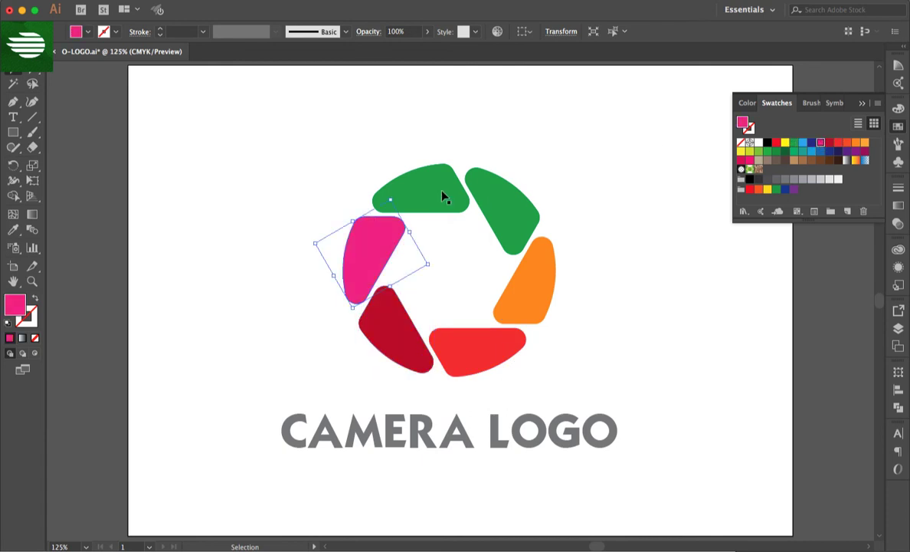
left_click(420, 188)
left_click(802, 143)
left_click(681, 233)
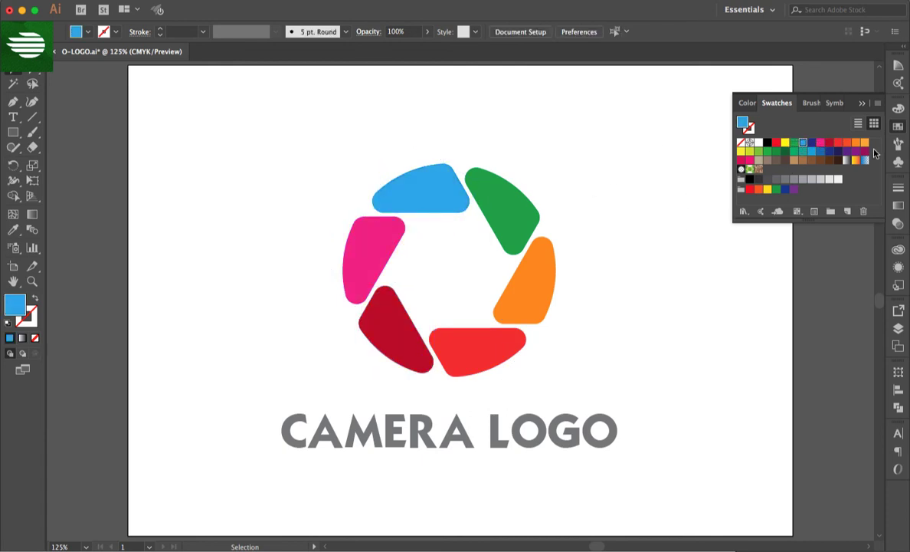
- Select the colored blade ring together with the text and copy the whole logo
left_click_drag(273, 138, 642, 386)
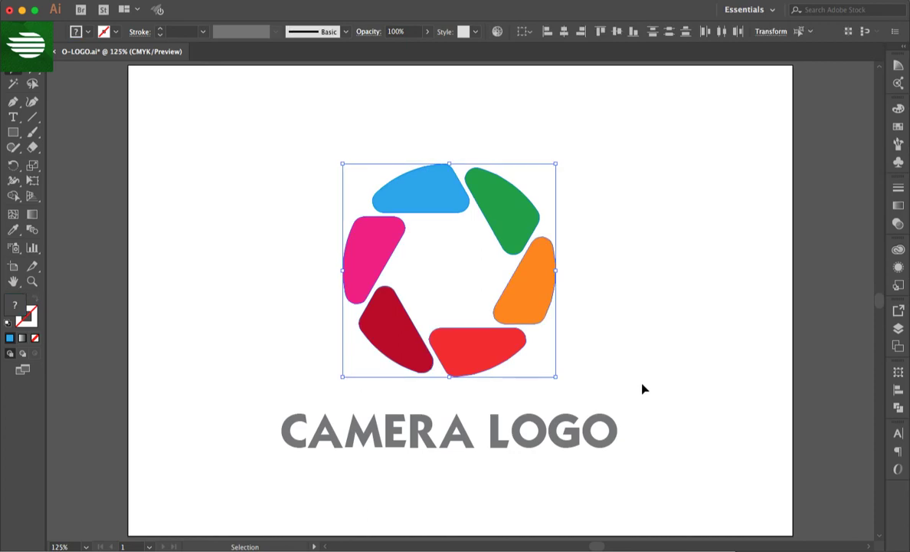
key("super+a")
left_click(134, 1)
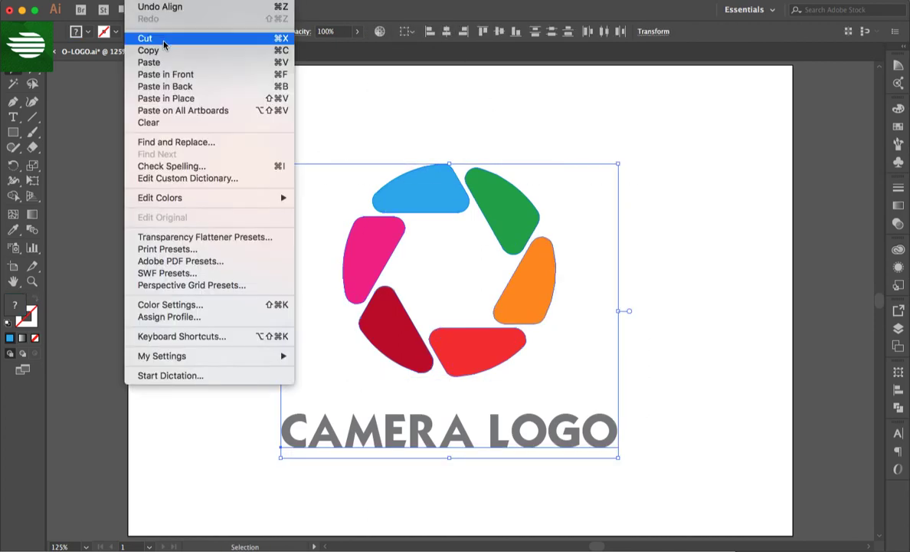
left_click(154, 50)
- Switch to Photoshop and open the contents of the "logo muckup" smart object layer for editing
key("super+Tab")
key("v")
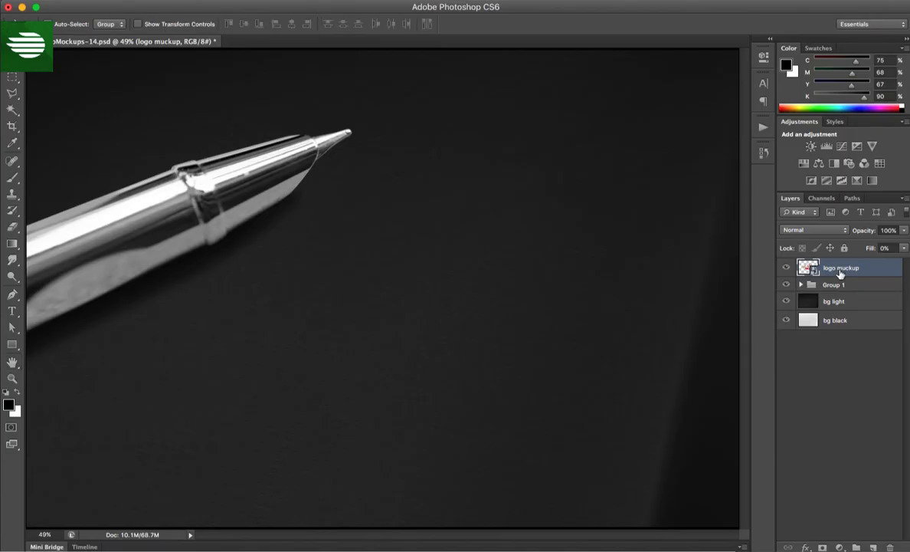
double_click(814, 271)
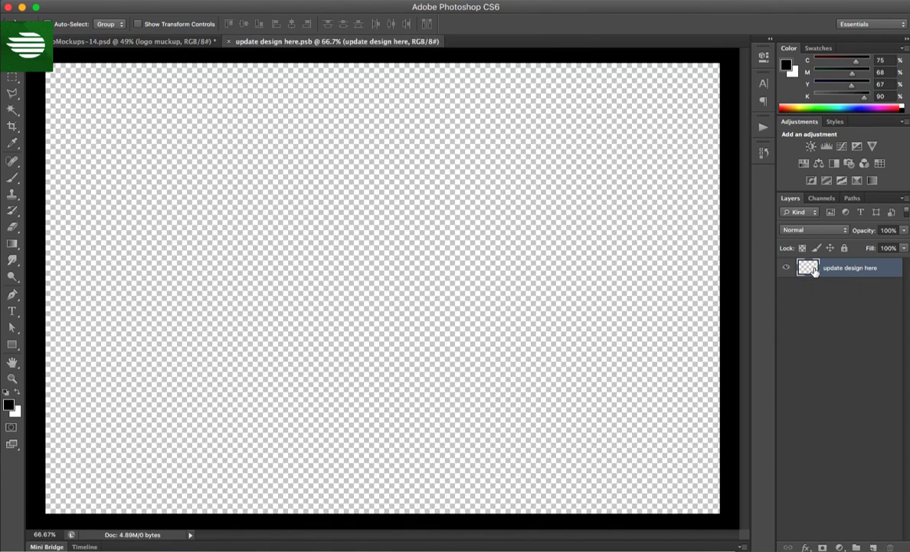
- Paste the logo as a Smart Object into update design here.psb and scale it down slightly to fit the canvas
left_click(139, 6)
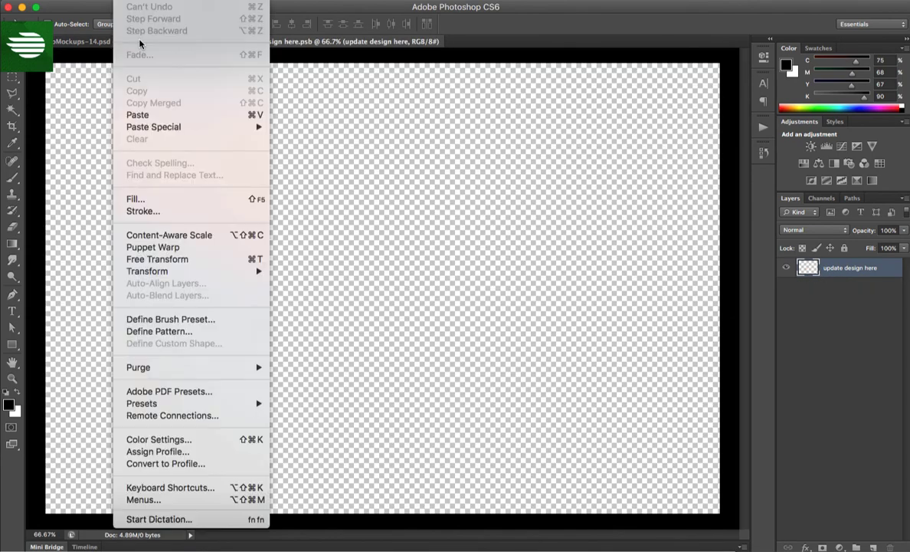
left_click(140, 115)
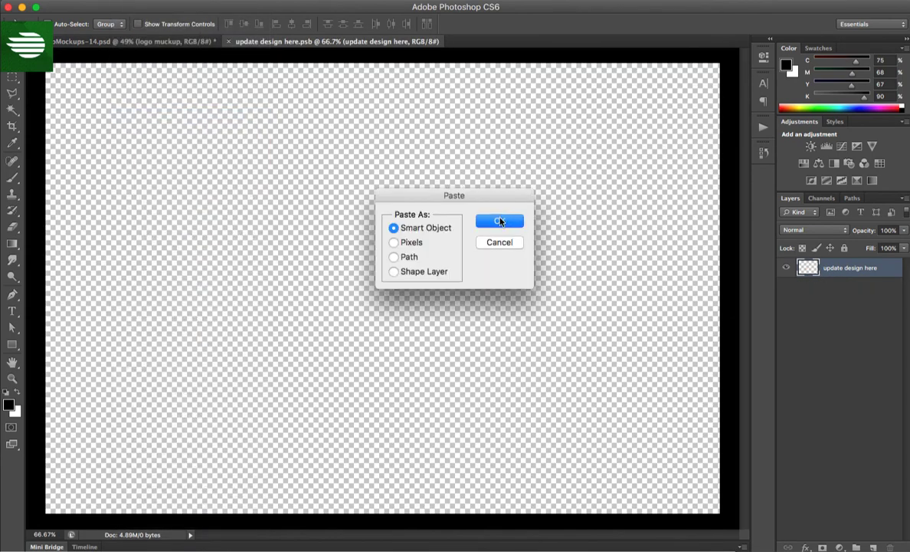
left_click(500, 221)
left_click_drag(627, 75, 607, 92)
key("Return")
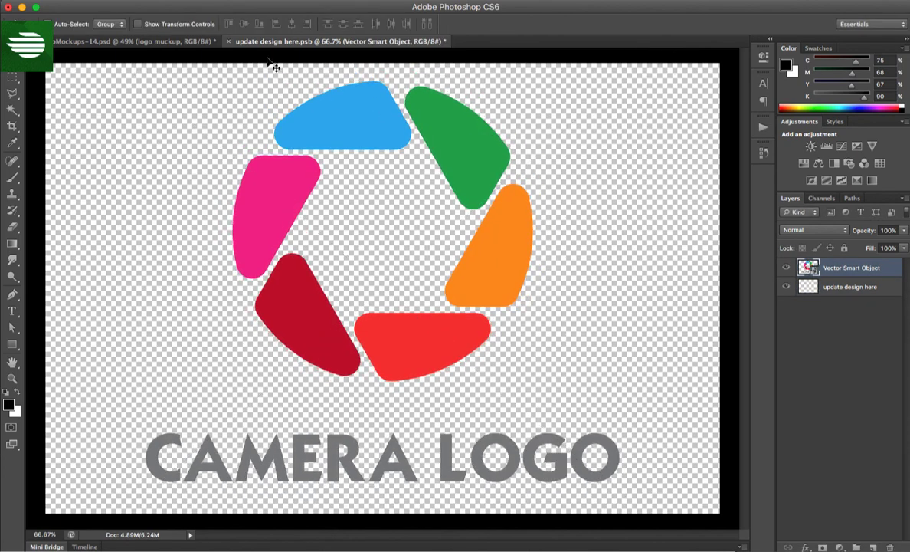
- Close update design here.psb and save its changes to update the logo mockup
key("super+w")
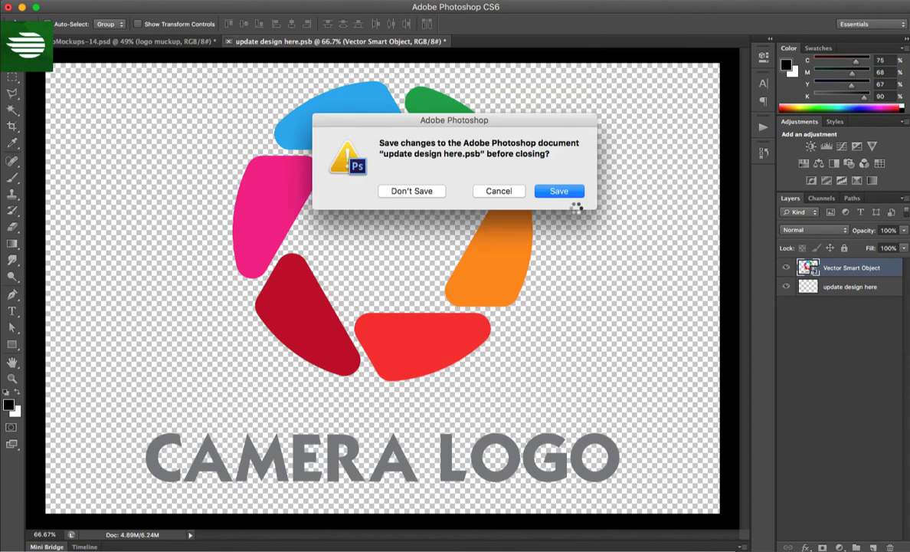
left_click(573, 193)
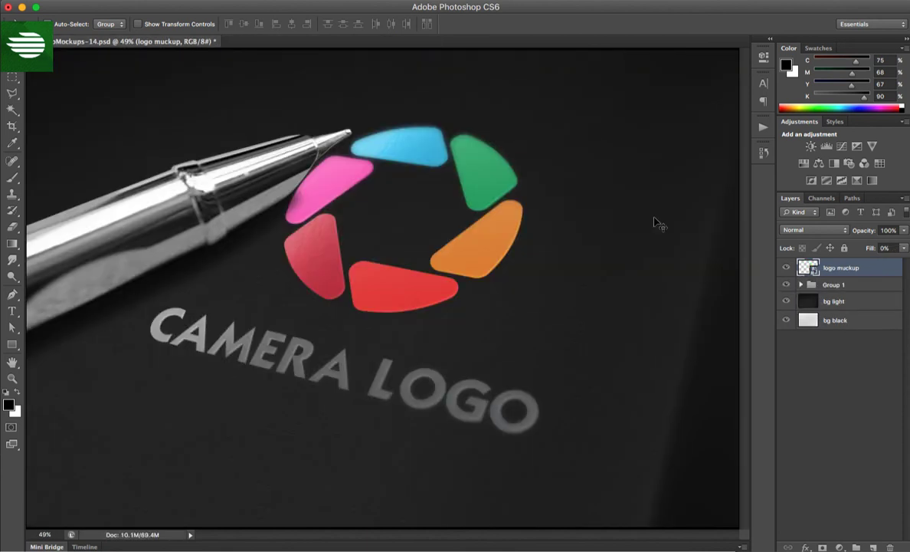